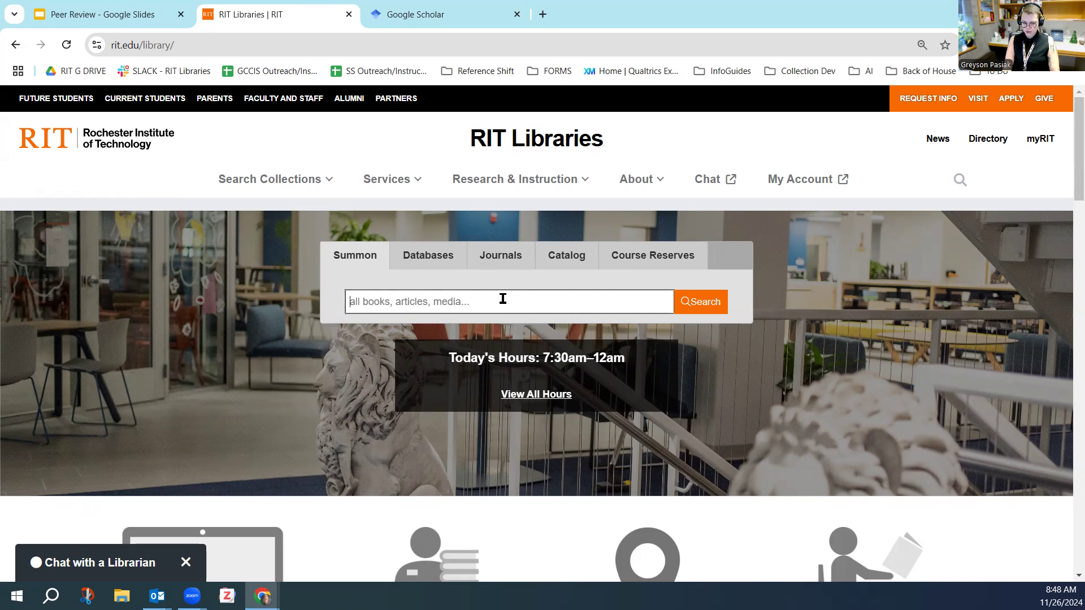
Step: Search the library's Summon collection for "cats AND AI" and limit the results to Scholarly & Peer-Reviewed
text(cats AND AI)
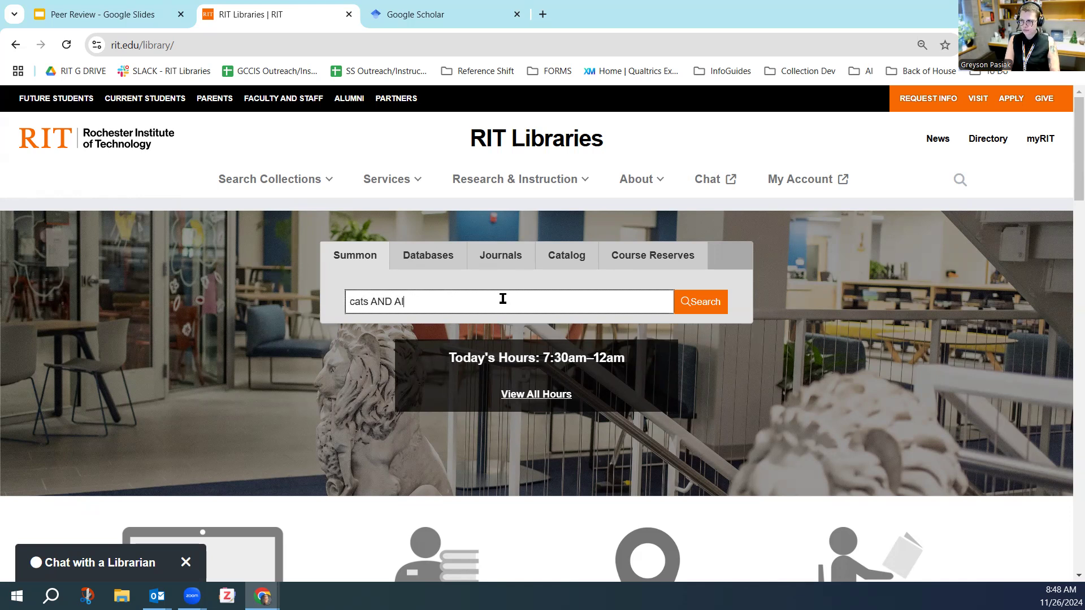
key(Return)
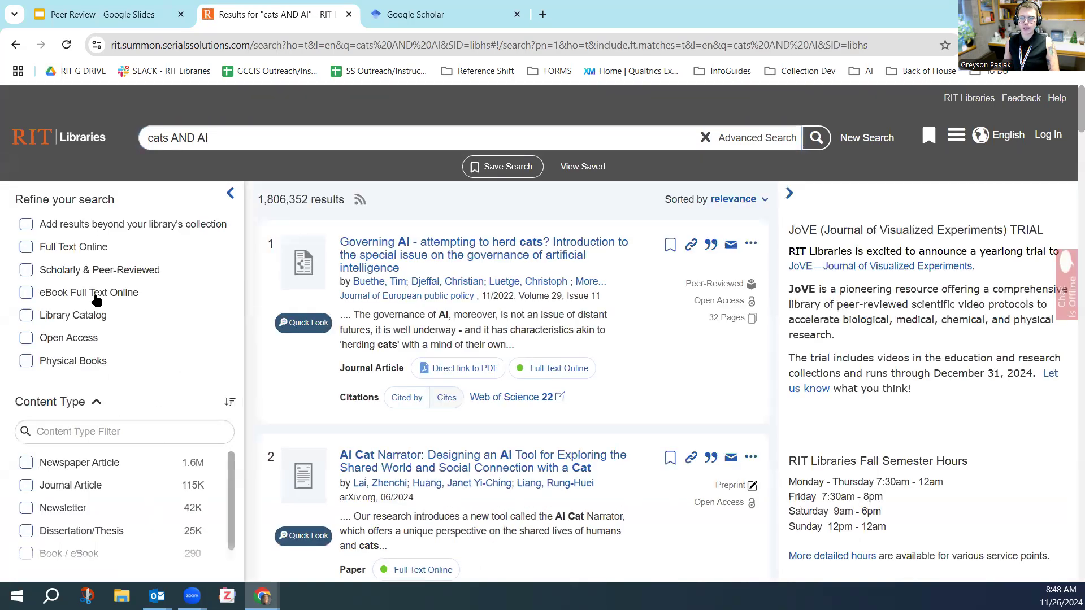
click(94, 279)
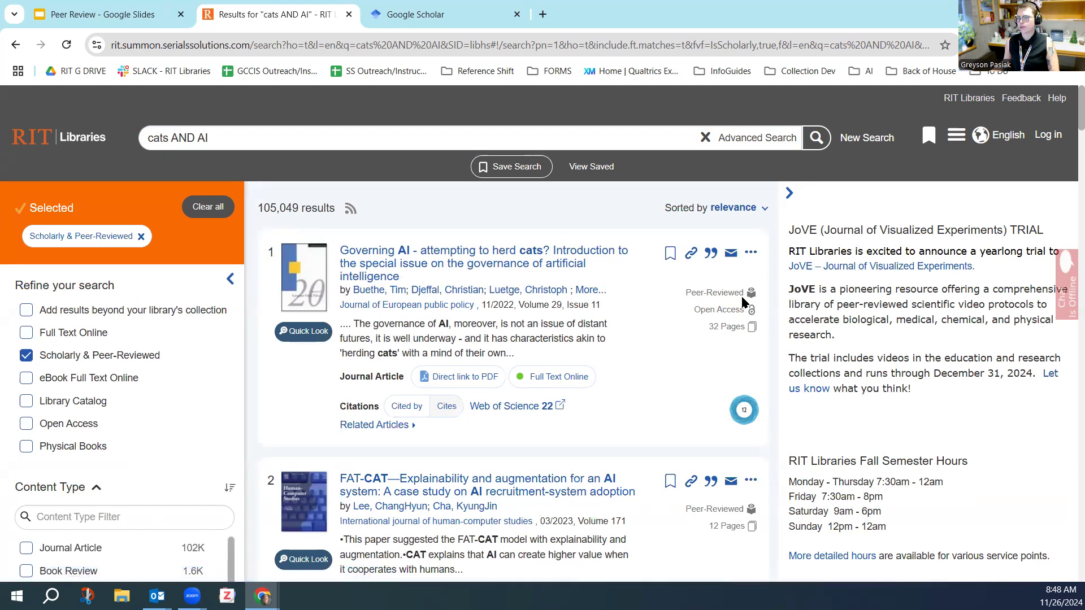
Step: Return to the RIT Libraries homepage and open ACM Digital Library from the databases beginning with A
click(73, 138)
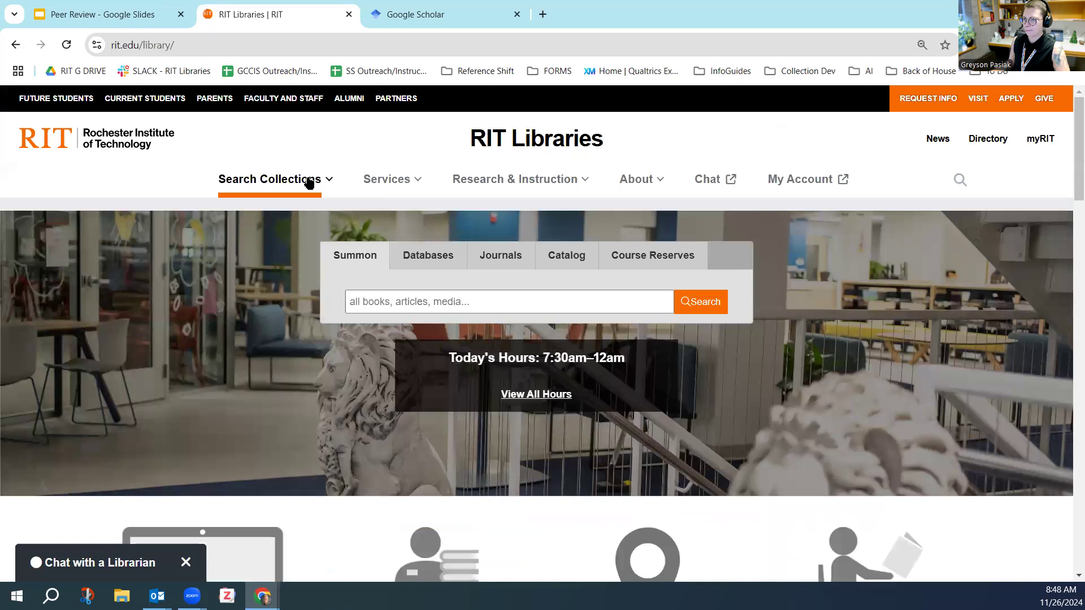
click(298, 179)
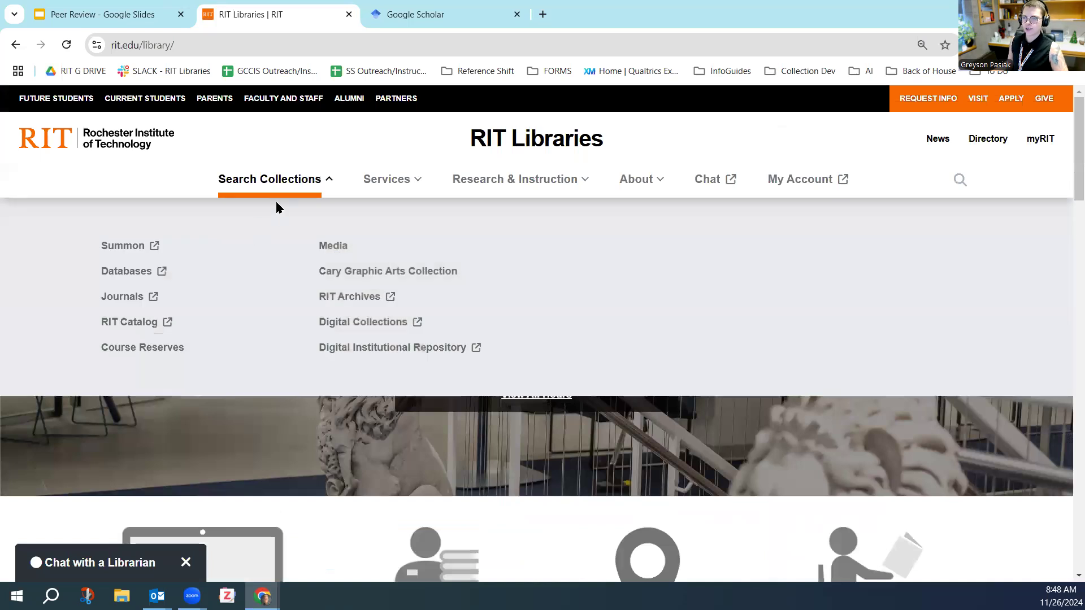
click(148, 275)
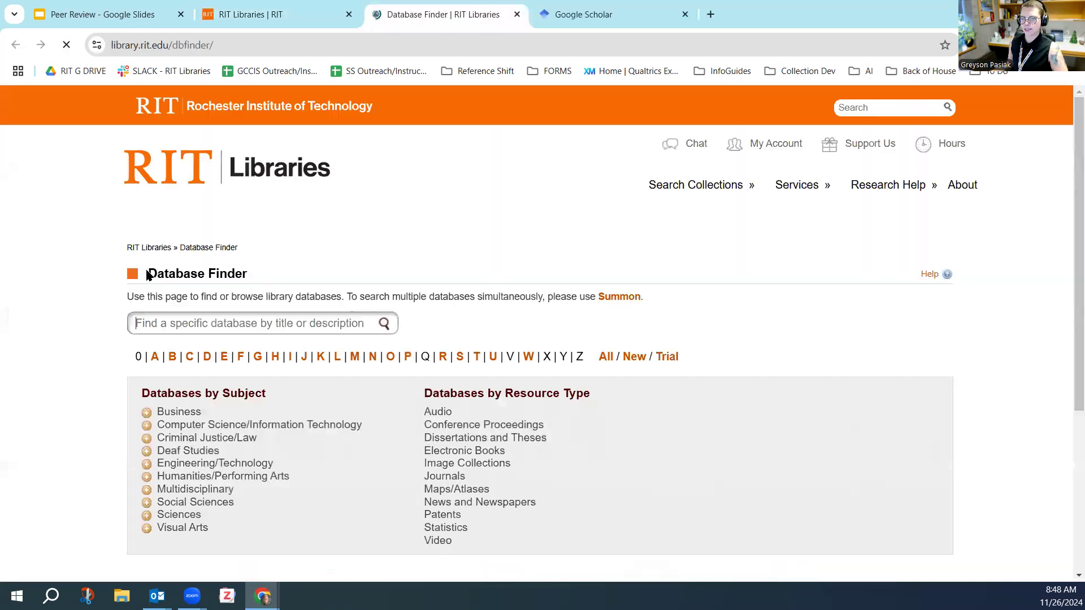
click(154, 357)
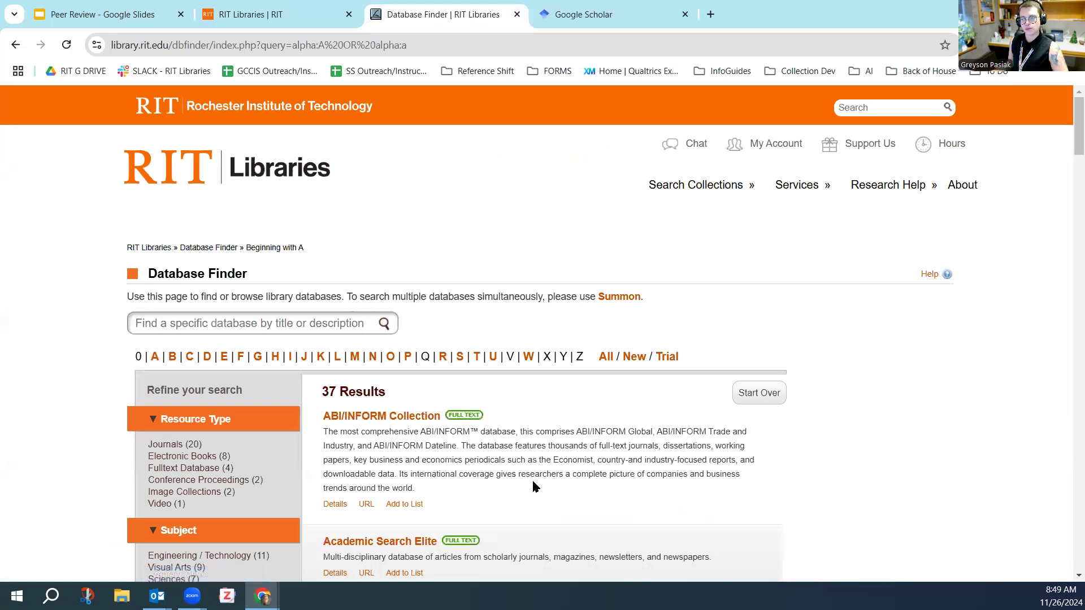
scroll(533, 484, down, 10)
scroll(533, 485, down, 4)
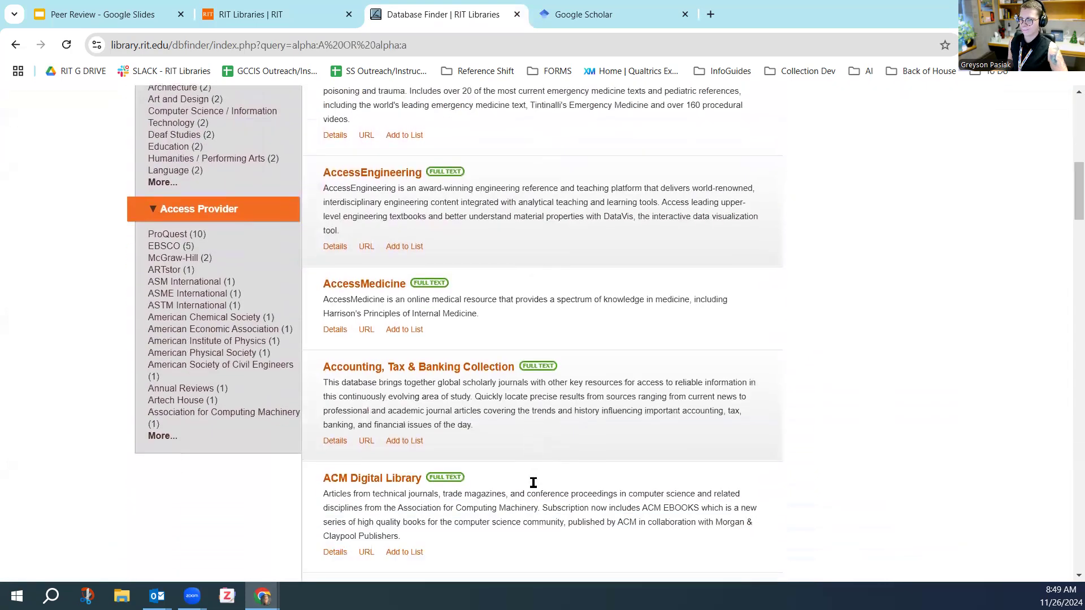
click(399, 339)
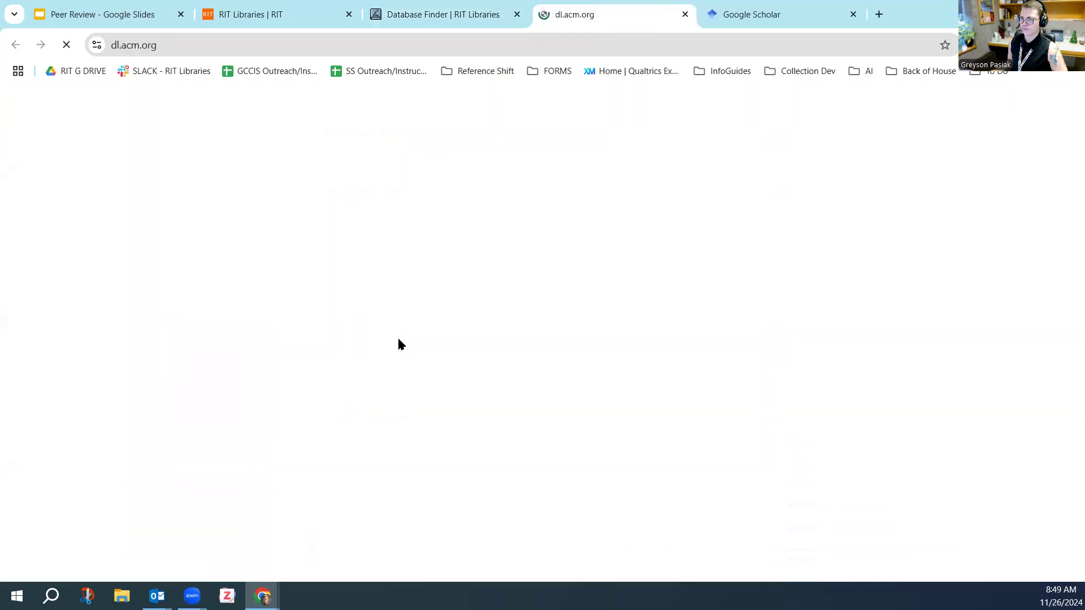
Step: Search the ACM Digital Library for "cats AND AI"
click(389, 296)
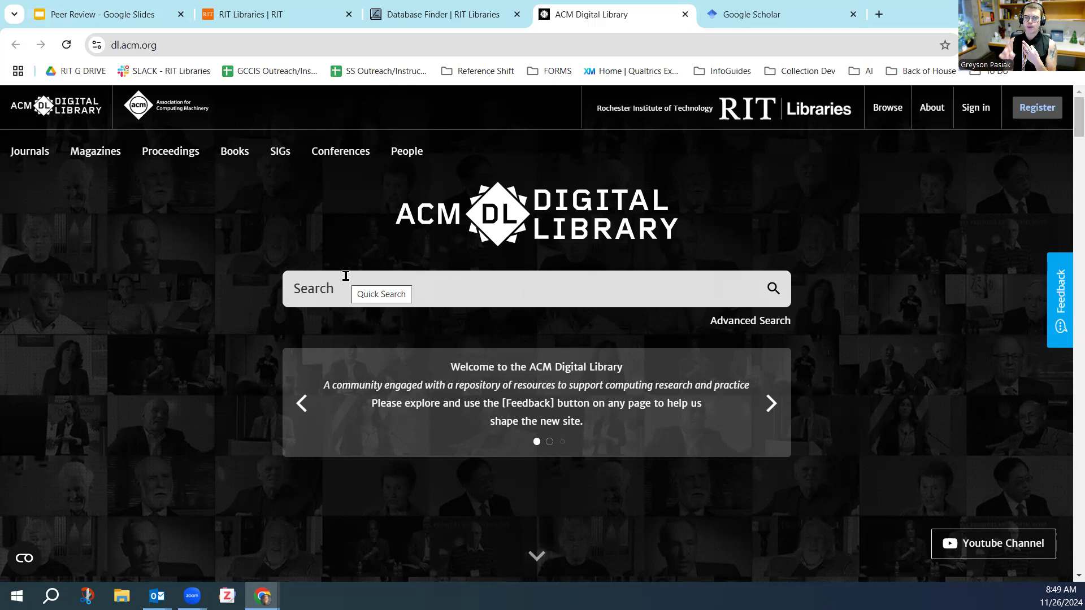
click(440, 297)
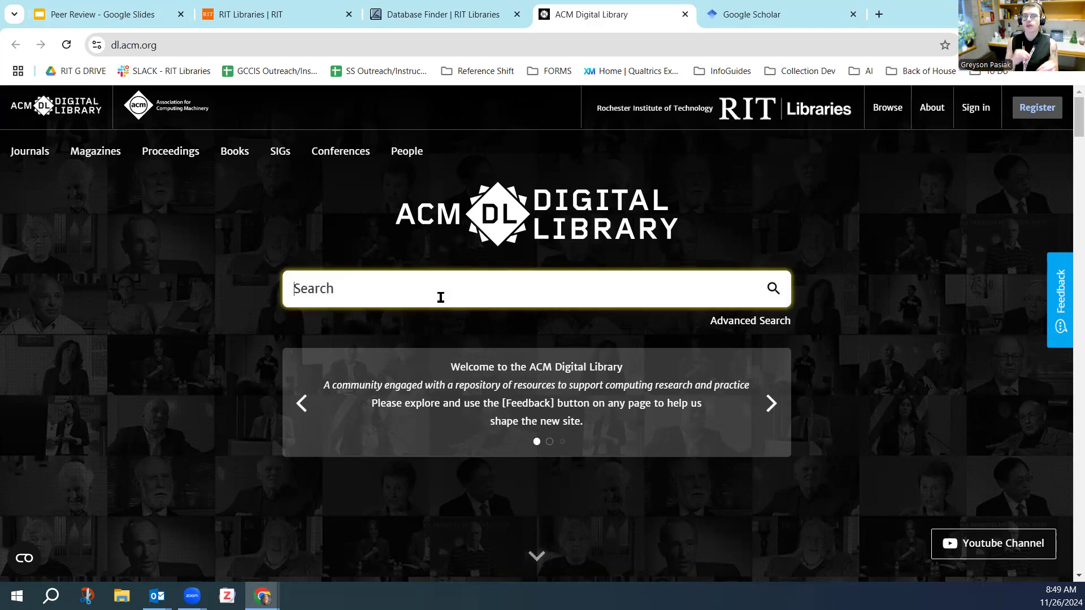
text(Cat)
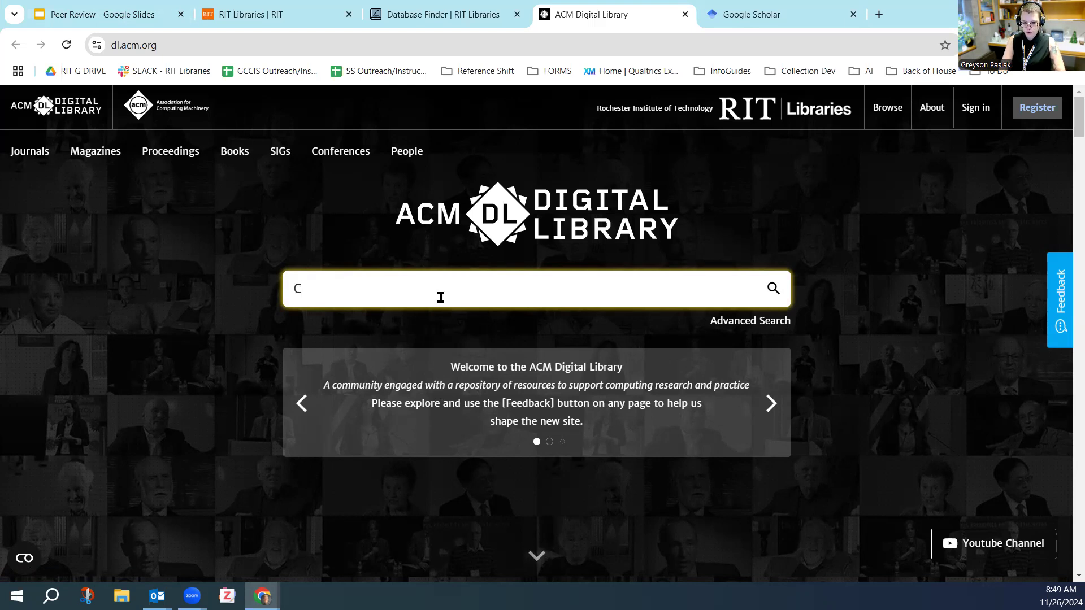
key(BackSpace)
key(BackSpace)
key(BackSpace)
text(cats AND AI)
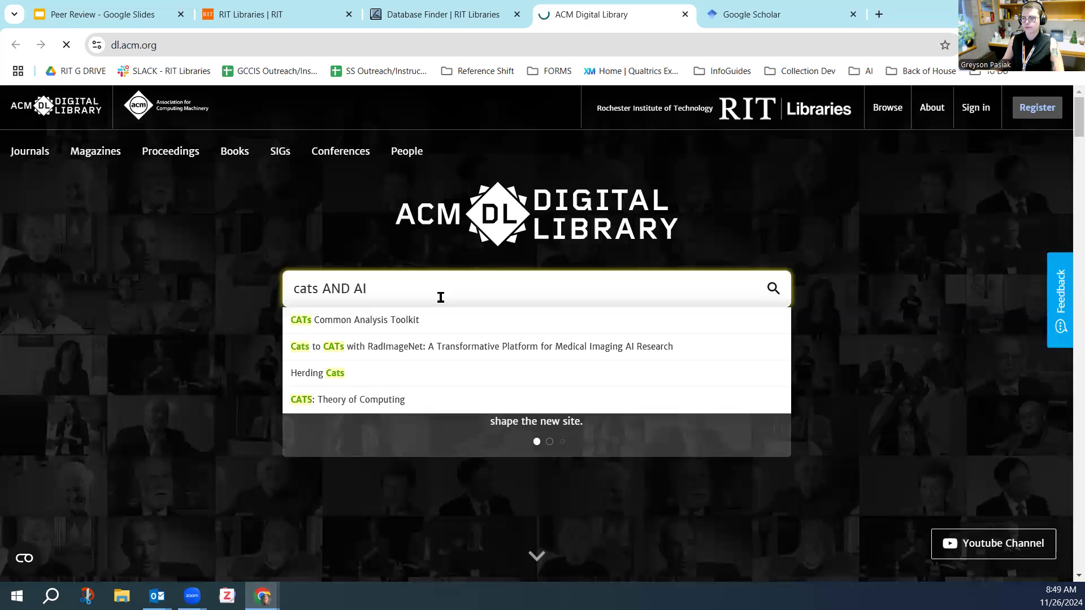
key(Return)
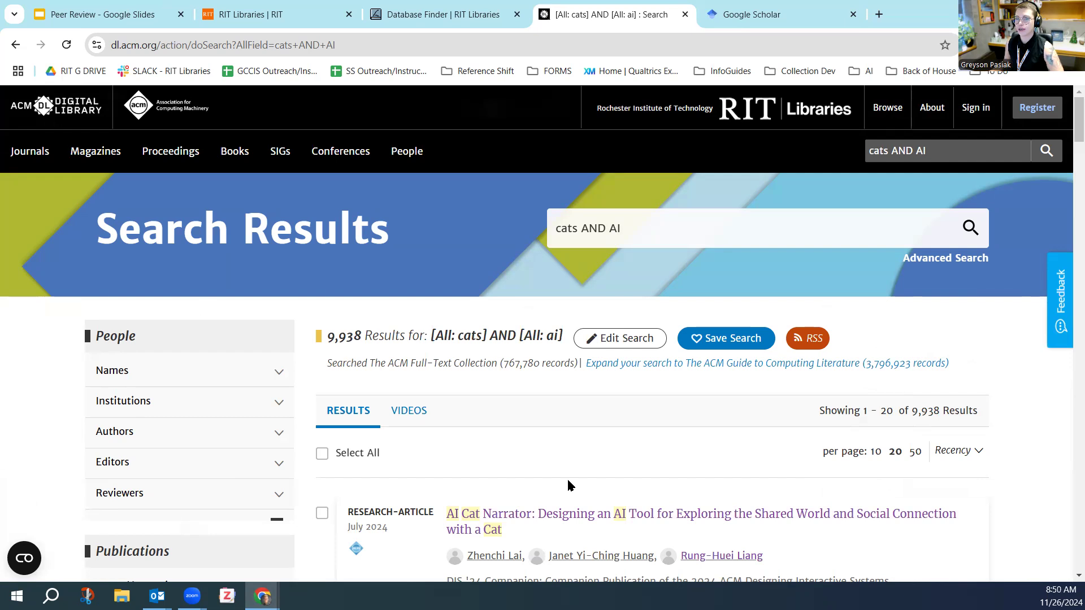
Step: Check the first result's publisher mark, expand the search to The ACM Guide to Computing Literature and compare the marks on its results
scroll(568, 481, down, 2)
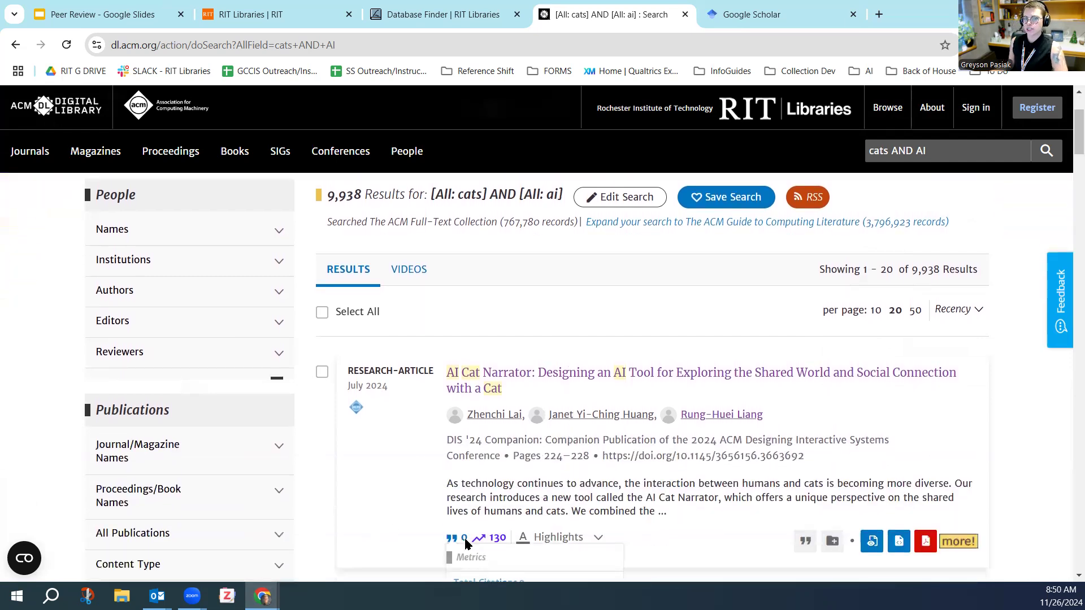
mouse_move(356, 415)
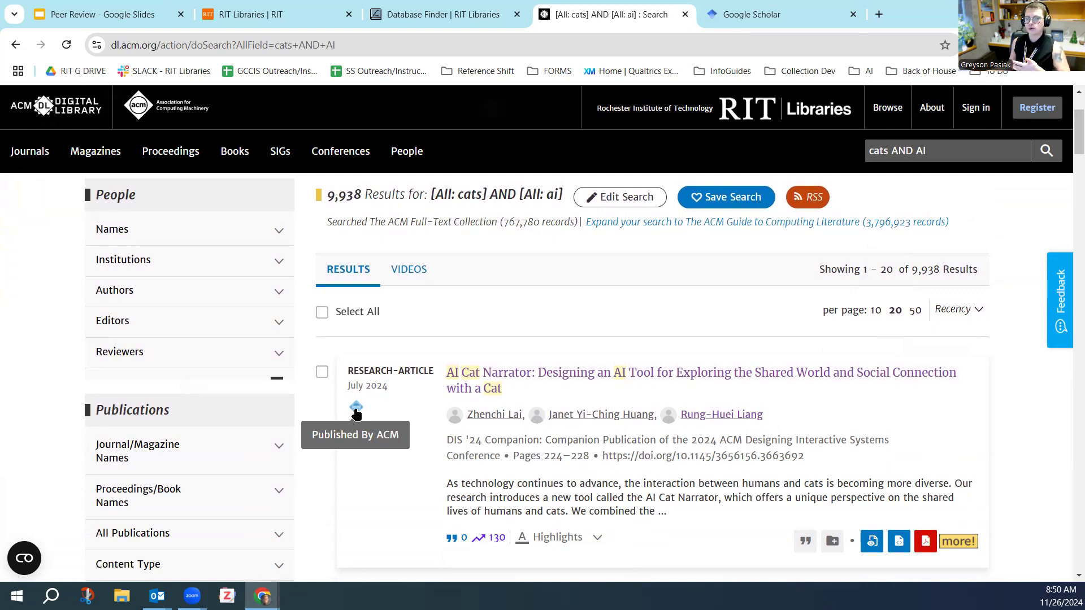
click(853, 226)
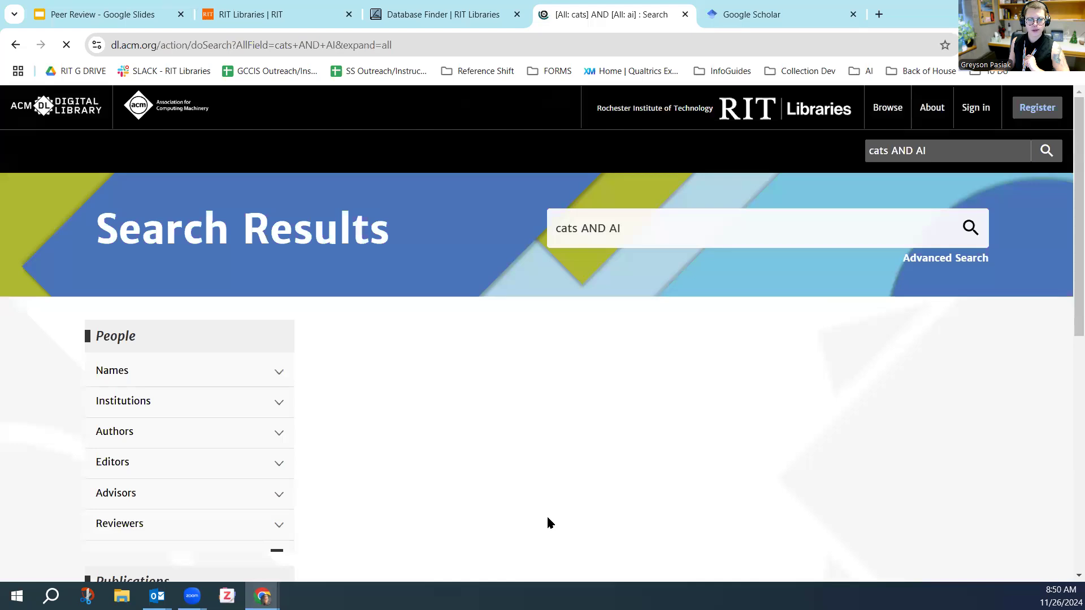
scroll(514, 493, down, 3)
scroll(514, 493, down, 5)
scroll(412, 376, up, 3)
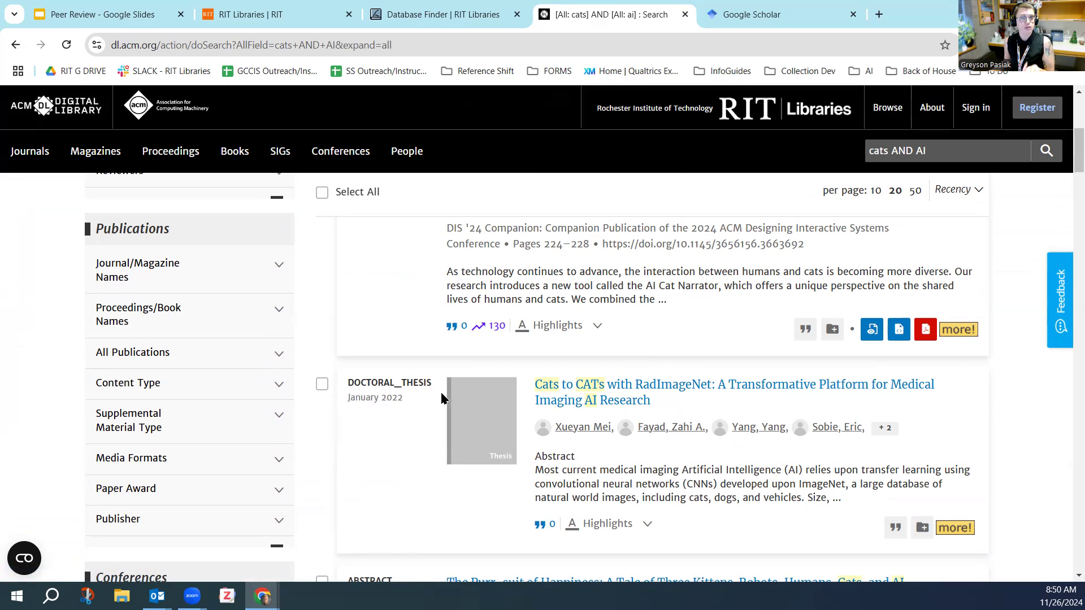
scroll(353, 509, down, 2)
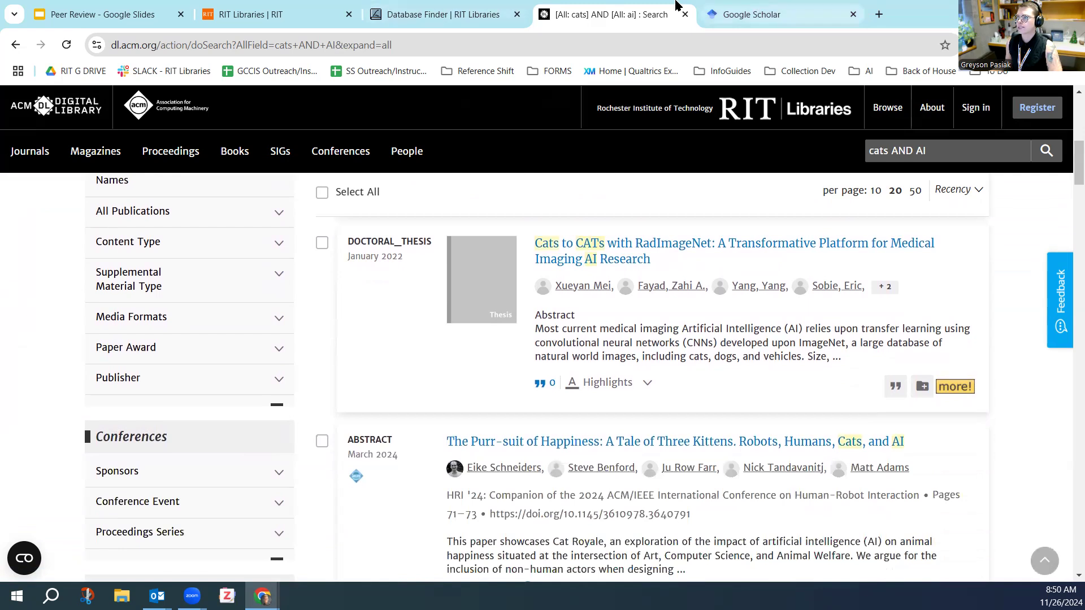
Step: Close the ACM search results and open IEEE Xplore from the library databases beginning with I
click(685, 14)
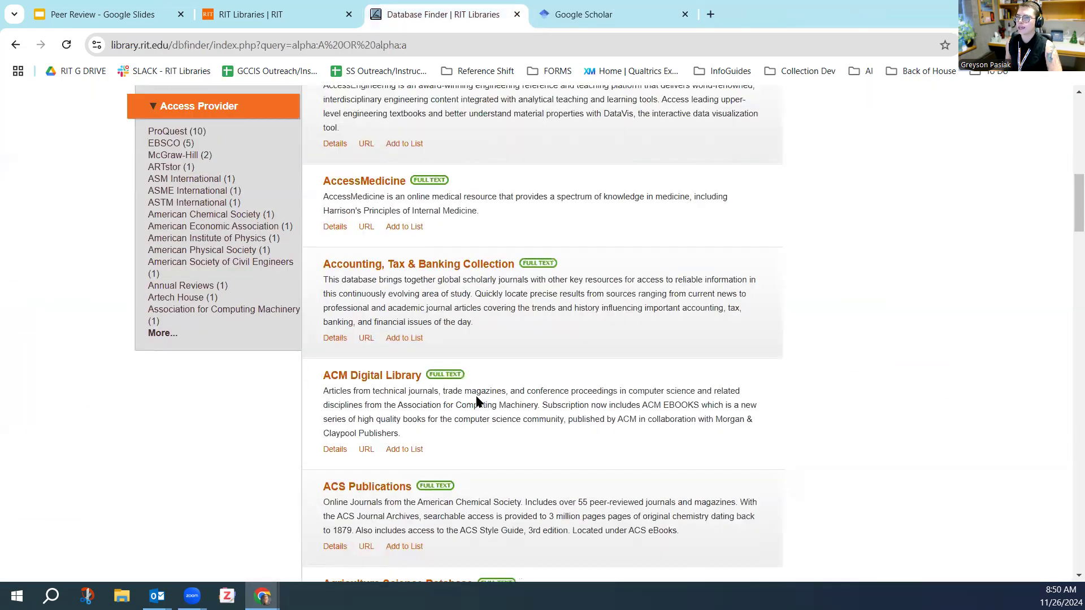
scroll(476, 394, up, 10)
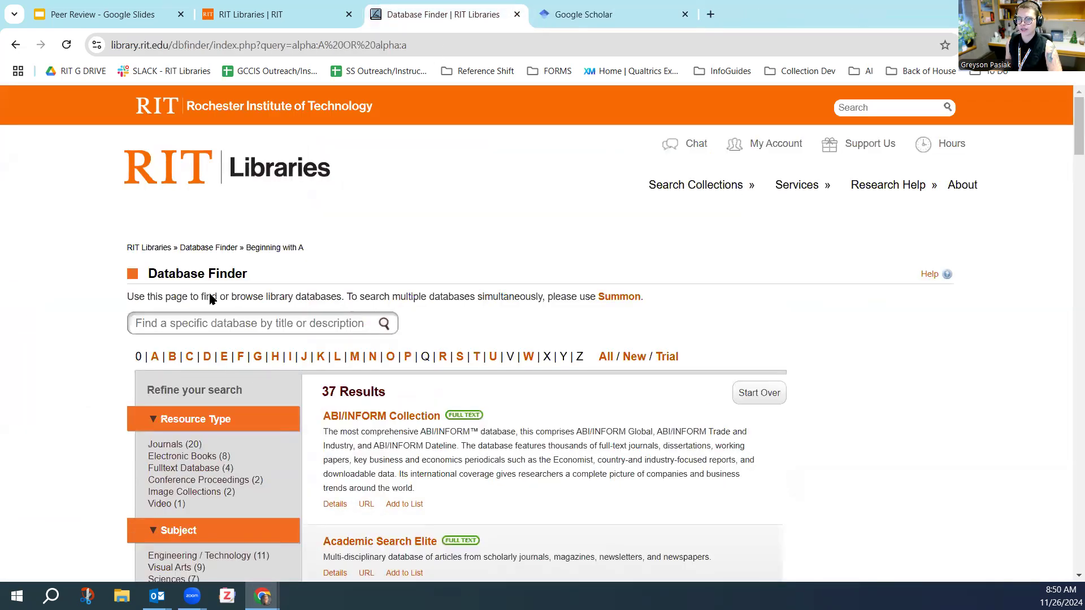
click(289, 358)
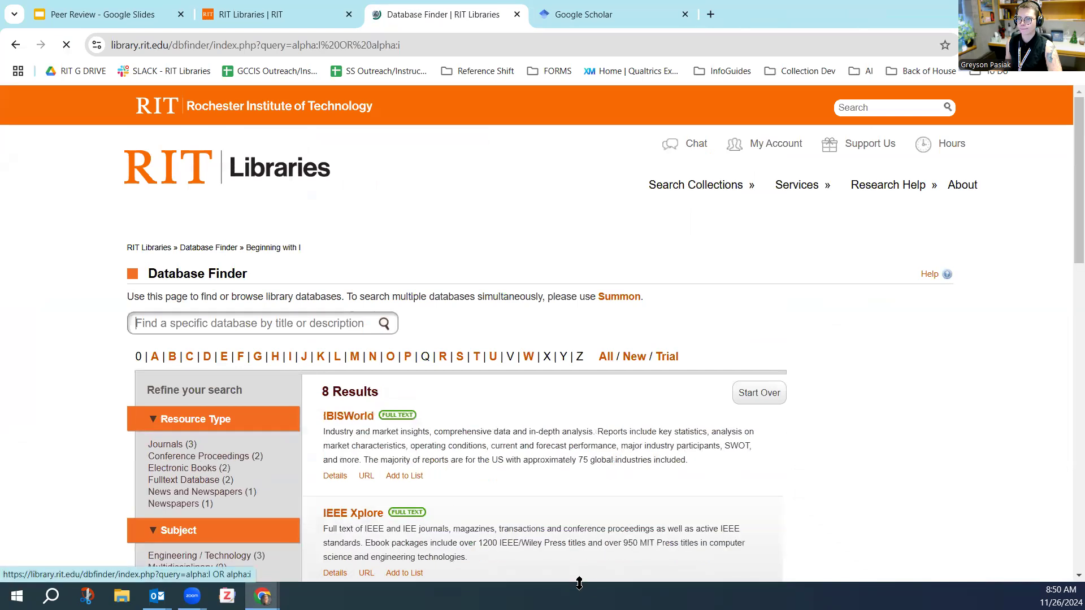
click(355, 515)
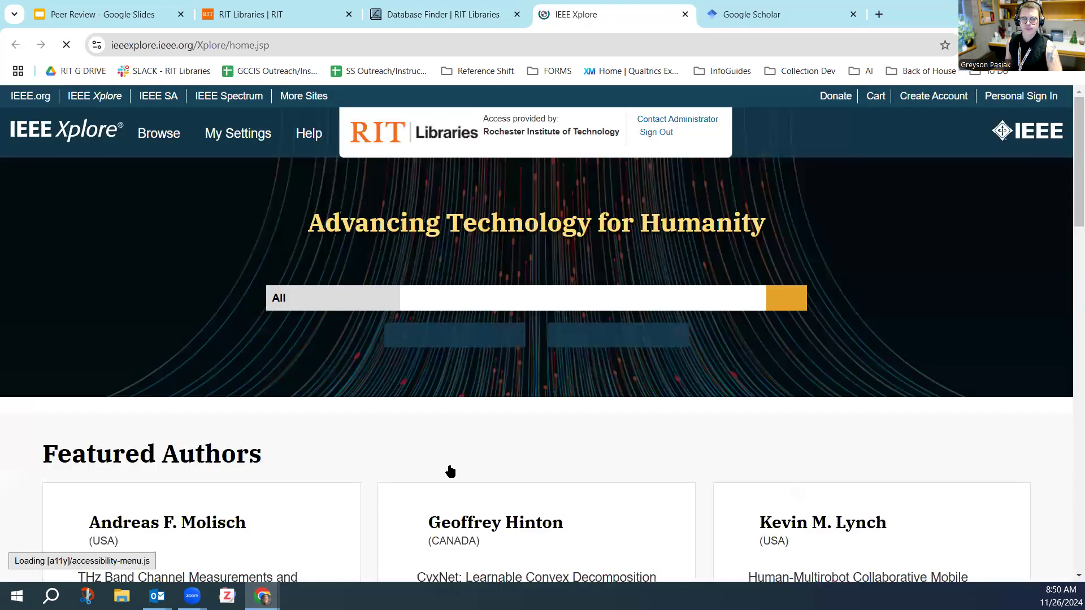
Step: Search all IEEE Xplore content for "cats AND Ai"
click(550, 305)
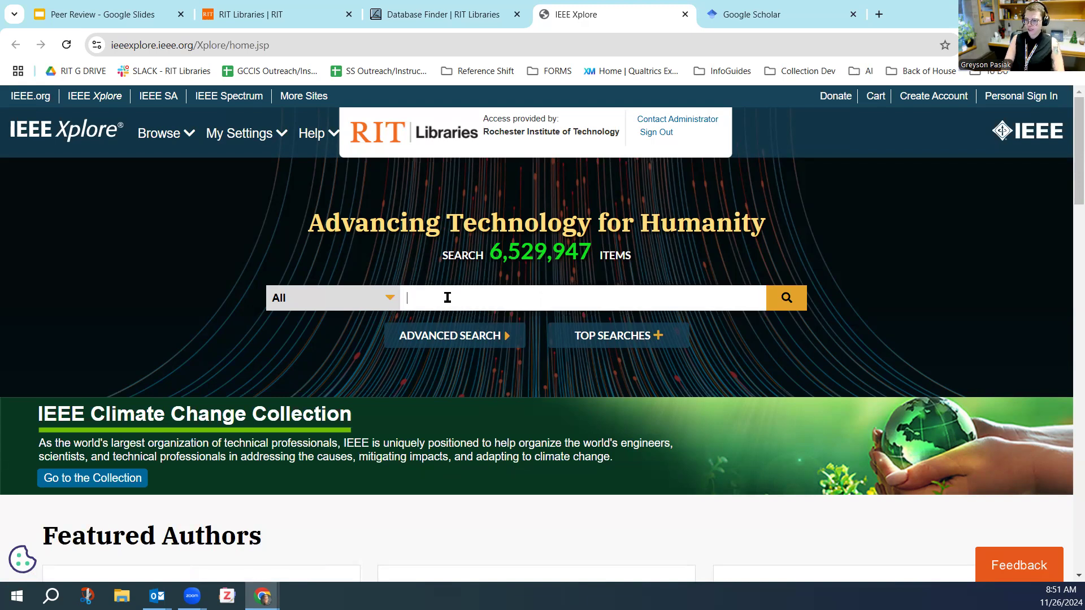
text(cats AND Ai)
key(Return)
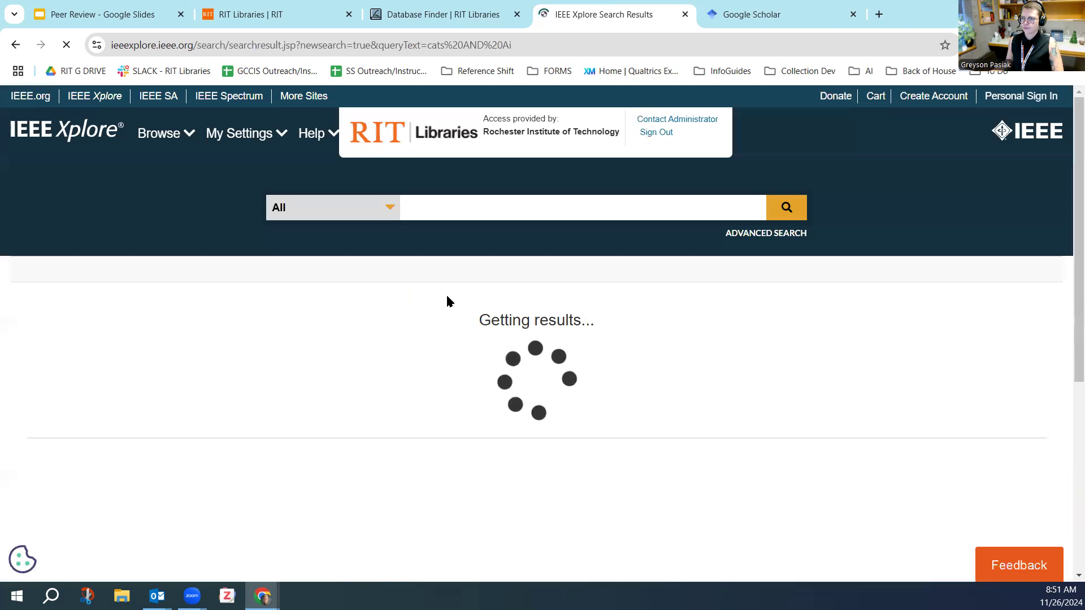
Step: Highlight the publisher information of the first IEEE Xplore search result
scroll(447, 300, down, 1)
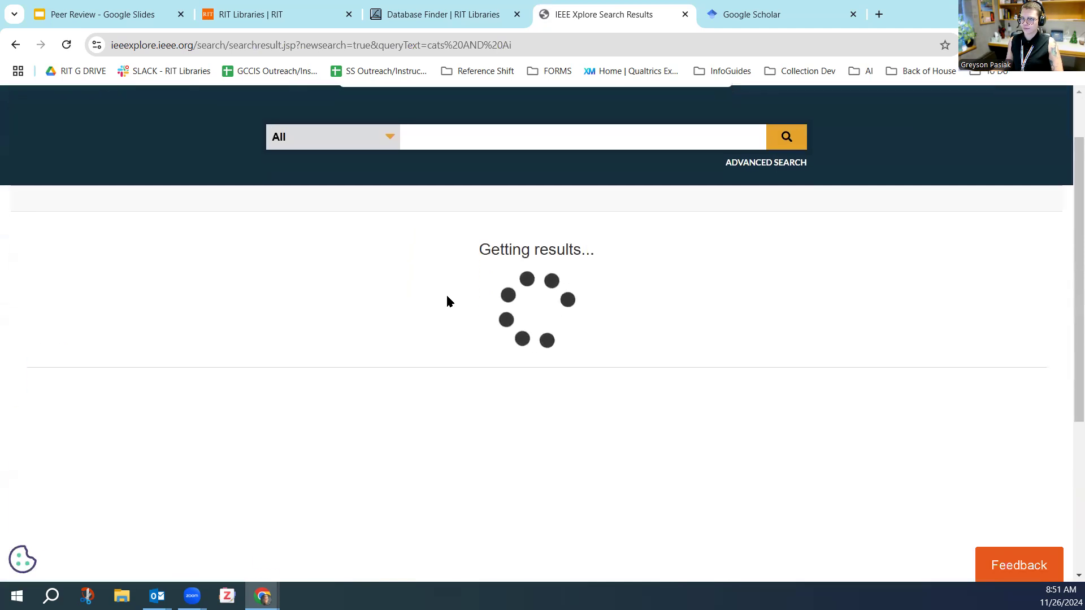
scroll(446, 301, down, 4)
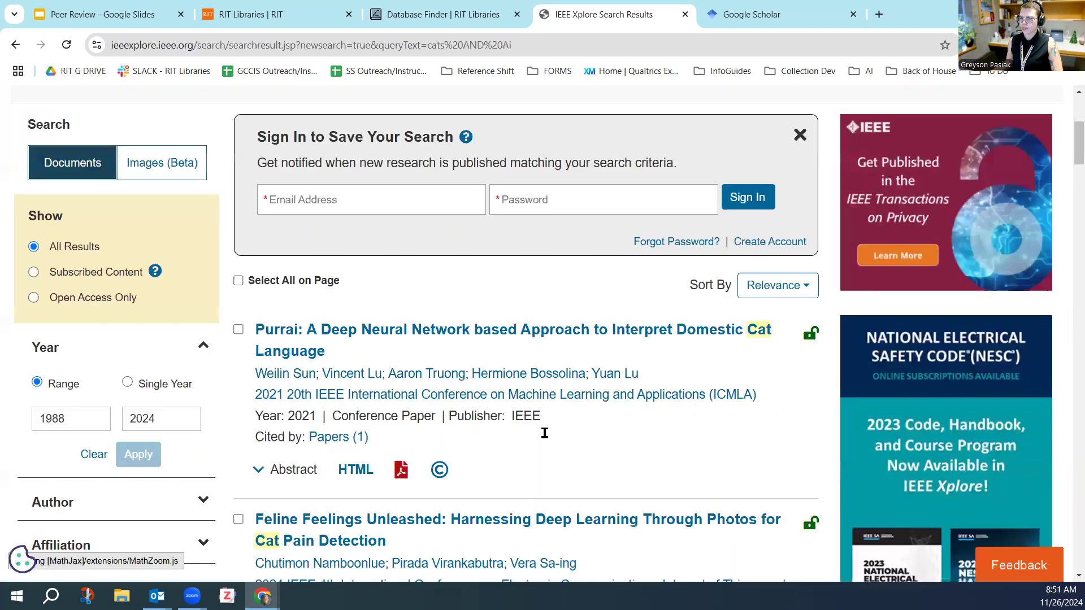
drag(541, 416, 449, 417)
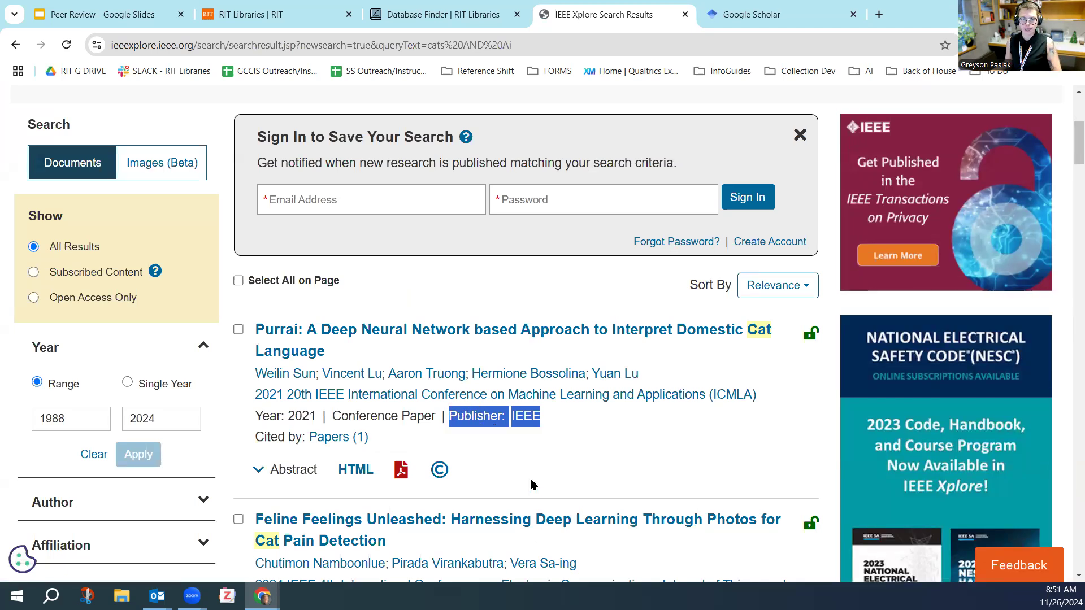
Step: Close the Database Finder and IEEE Xplore pages to return to Google Scholar
click(504, 14)
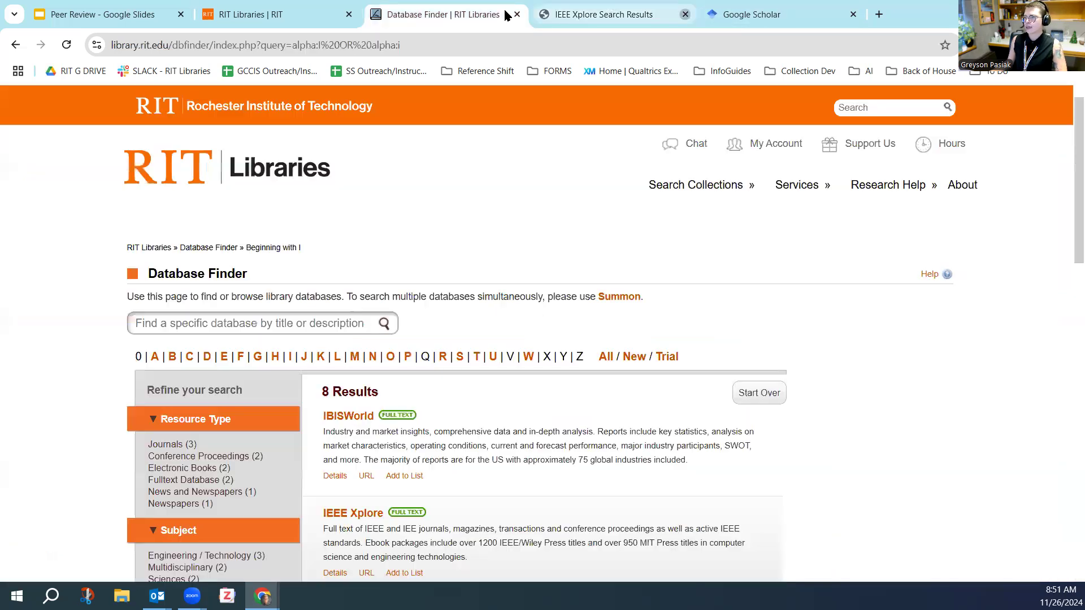
click(517, 15)
click(516, 14)
Step: Search Google Scholar for "cats AND AI" using the suggested query
click(417, 231)
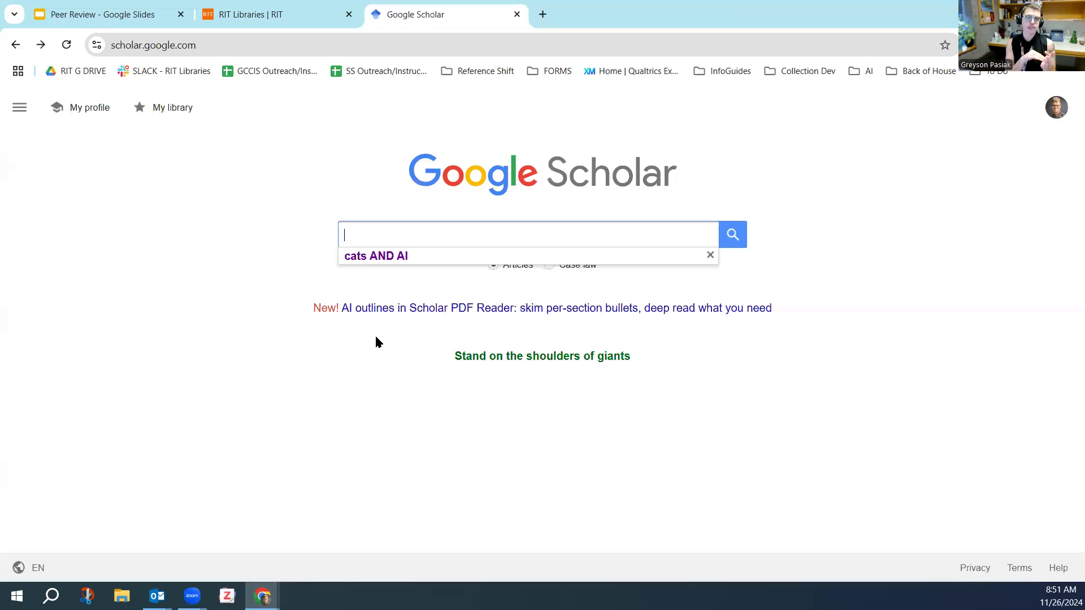
text(cats)
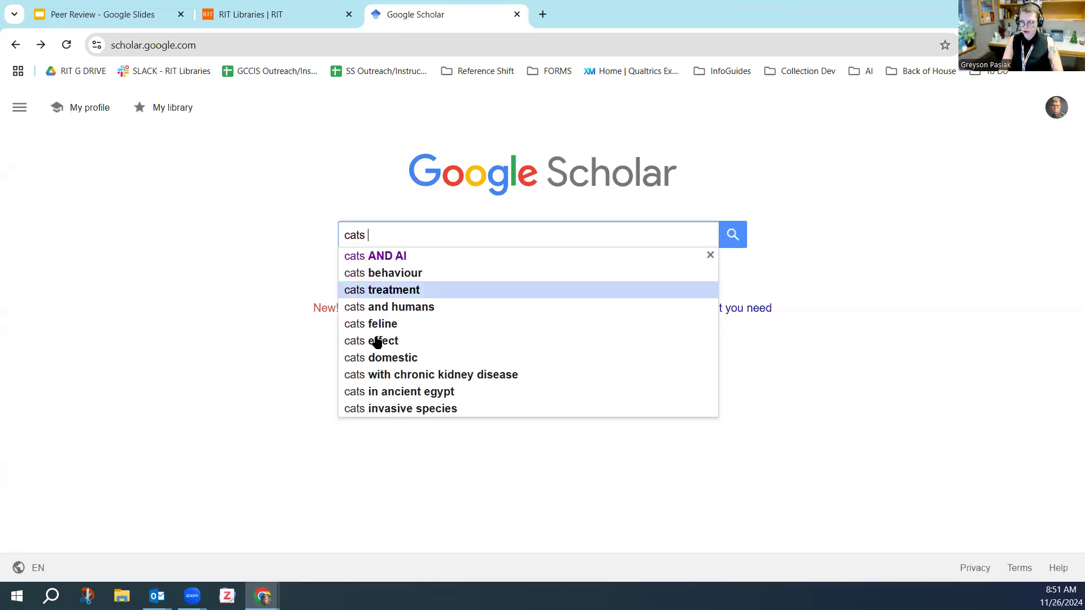
click(392, 259)
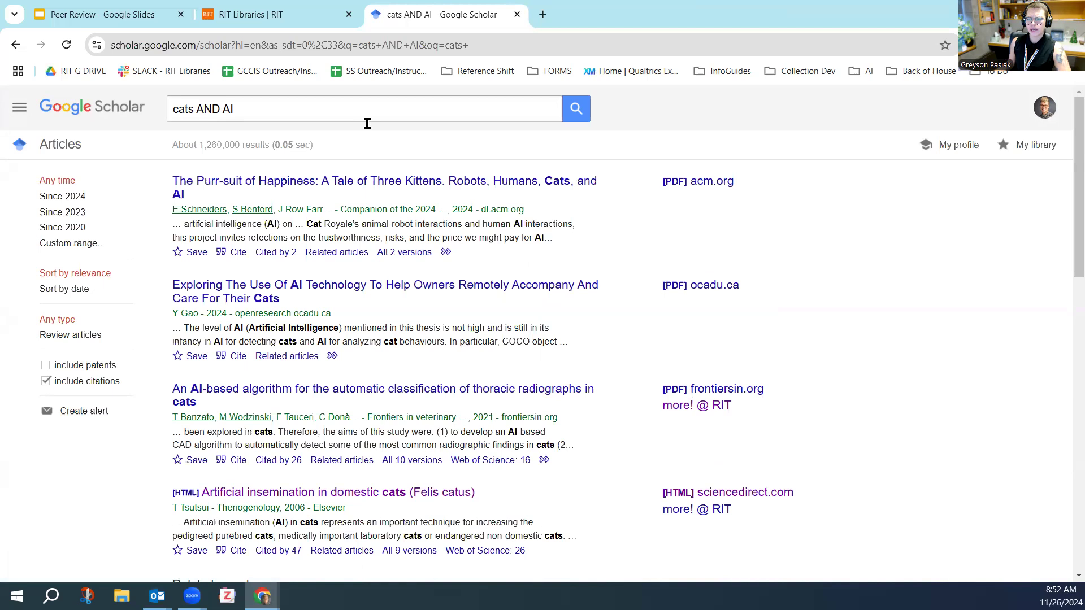
Step: View the article "Explainable automated pain recognition in cats" on the publisher's site and return to the Google Scholar results
scroll(615, 343, down, 3)
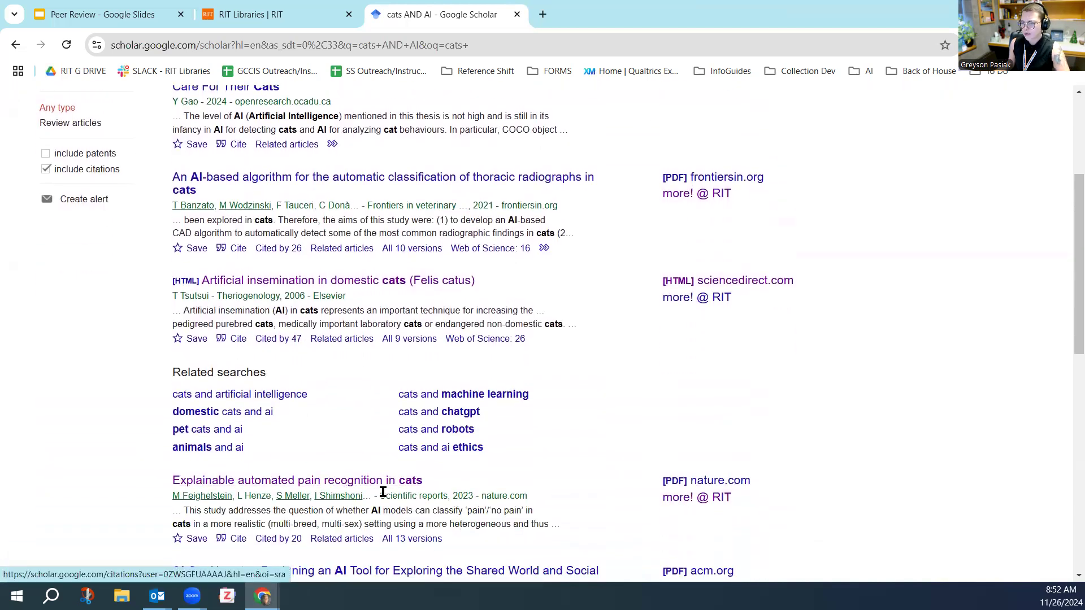
click(395, 485)
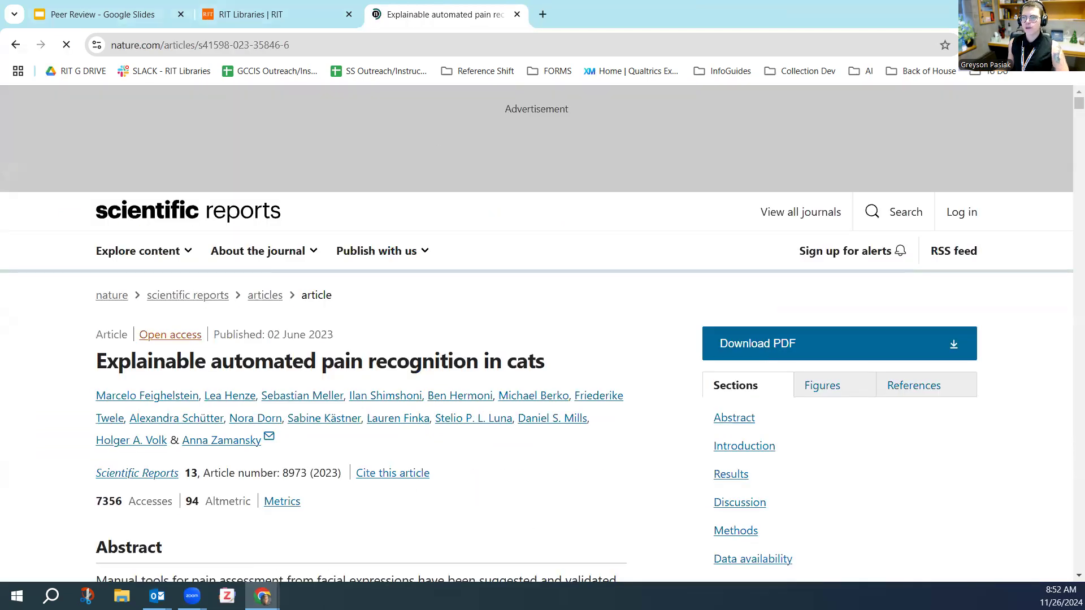
click(15, 44)
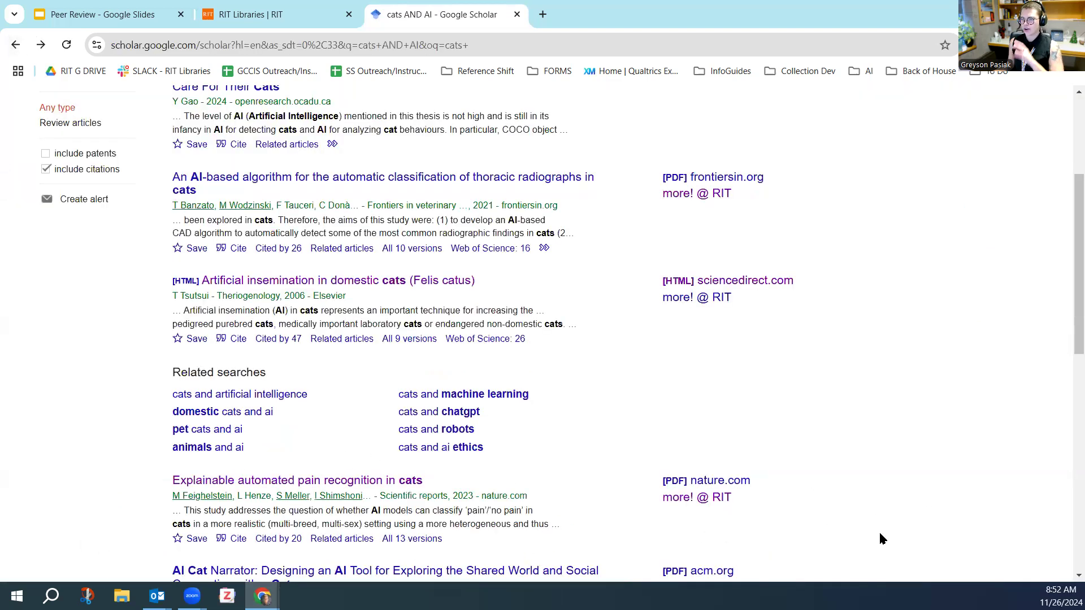
Step: Open the article "Explainable automated pain recognition in cats" and go to the About page of its journal, Scientific Reports
click(377, 481)
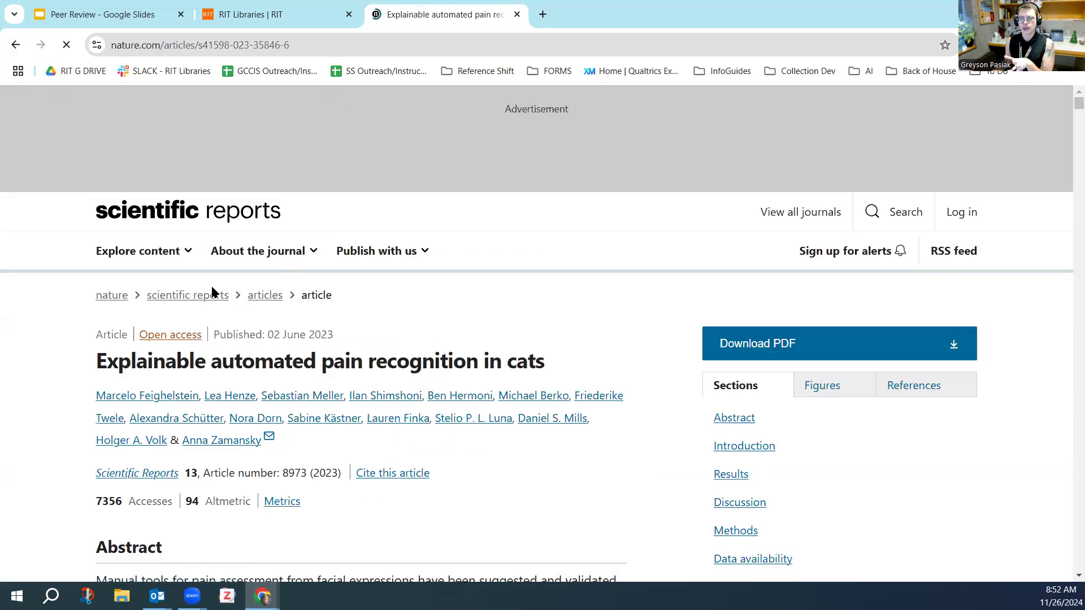
click(192, 296)
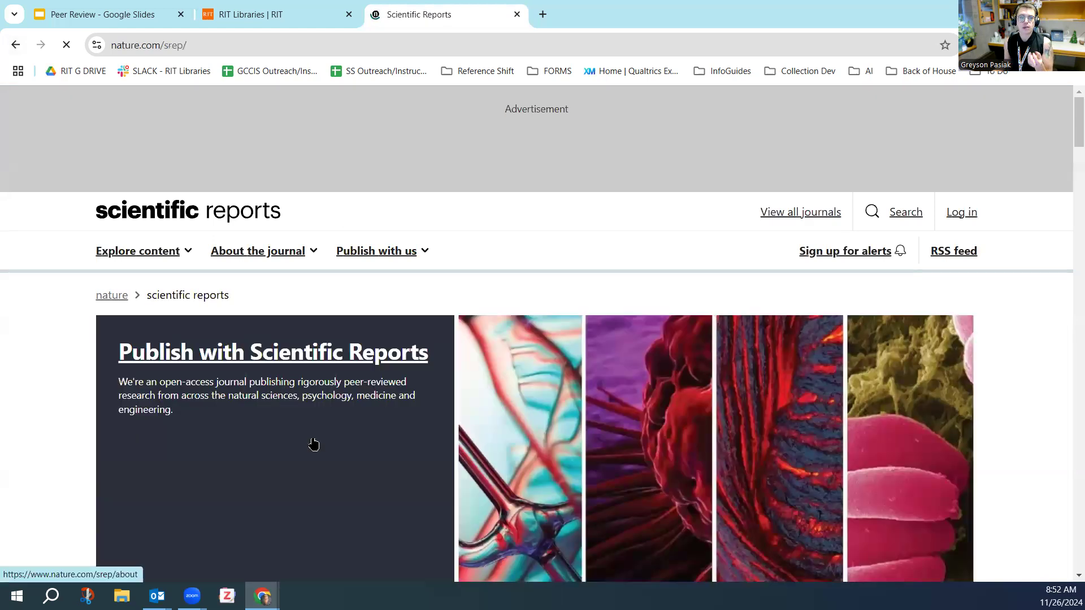
click(278, 249)
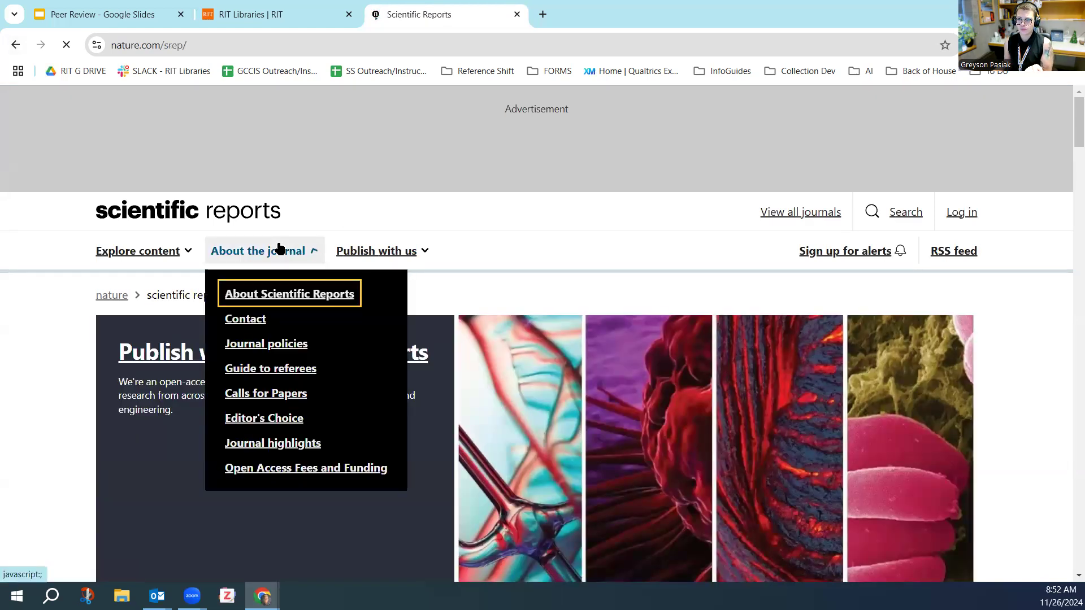
click(285, 294)
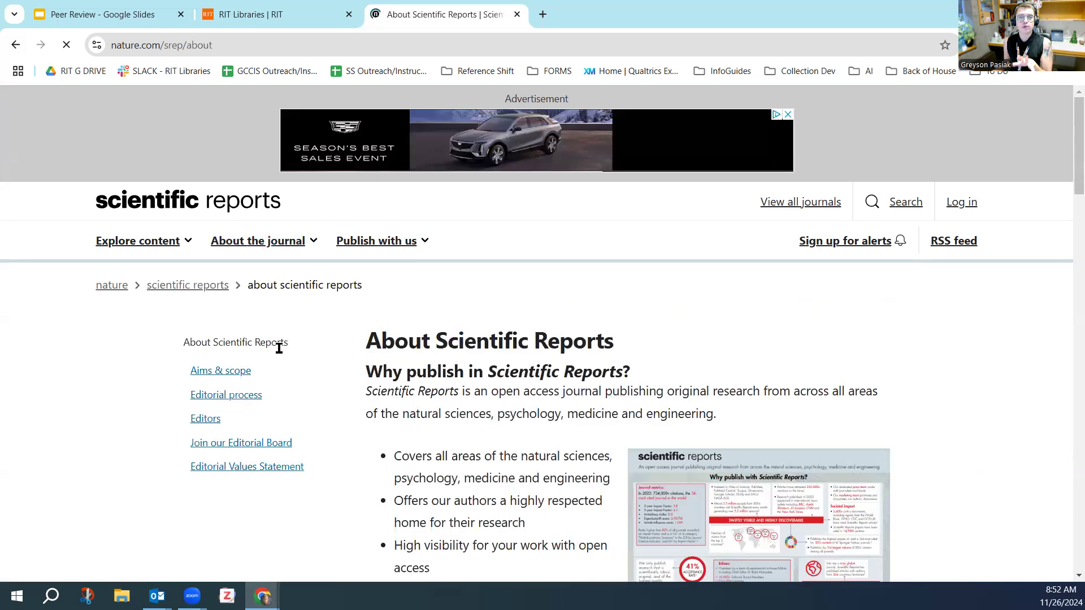
Step: Find the "Expert peer review" section on the About Scientific Reports page and highlight its heading and paragraph
scroll(280, 349, down, 1)
scroll(279, 348, down, 4)
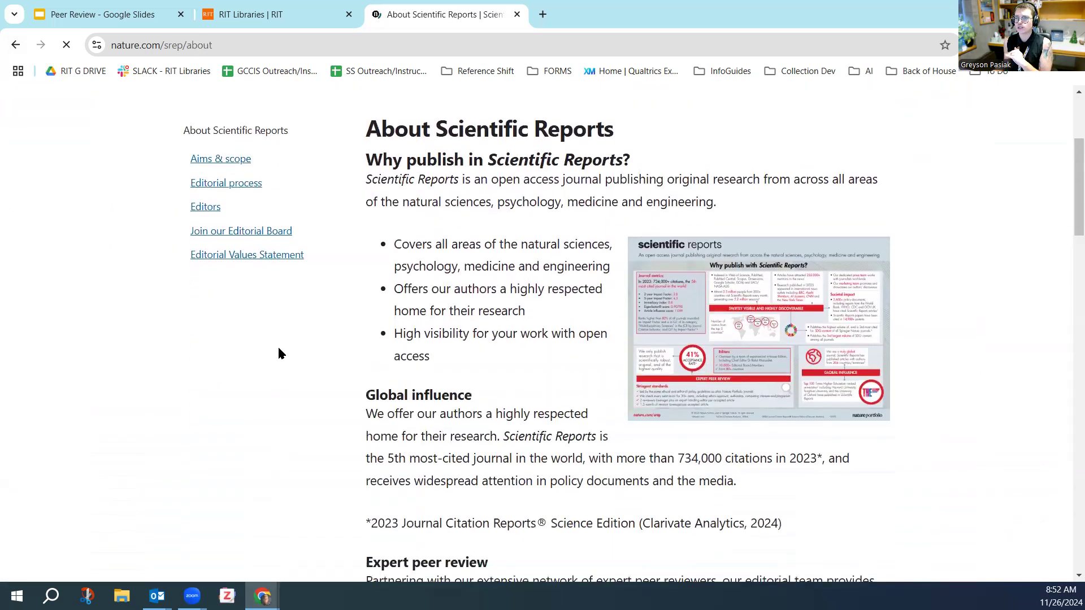
scroll(279, 354, down, 2)
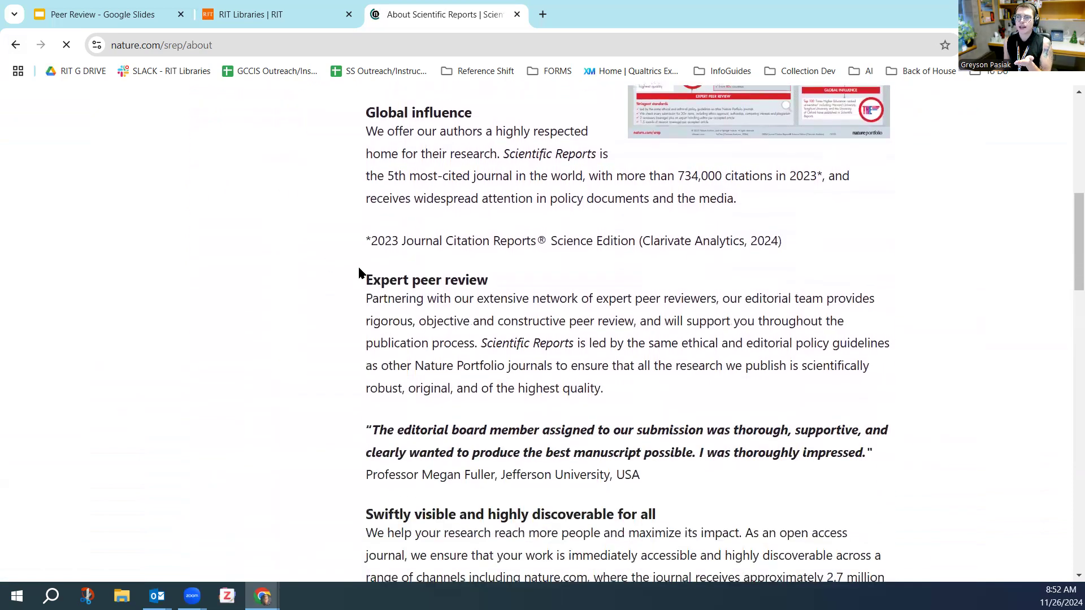
drag(616, 390, 368, 285)
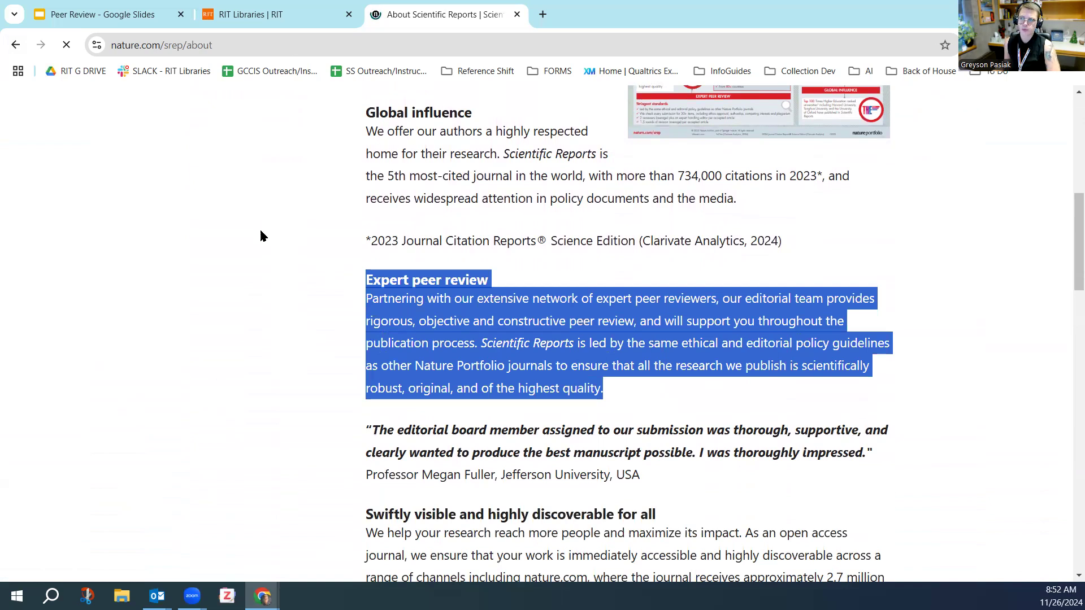
Step: Go back through the journal and article pages to the Google Scholar results for "cats AND AI"
click(13, 45)
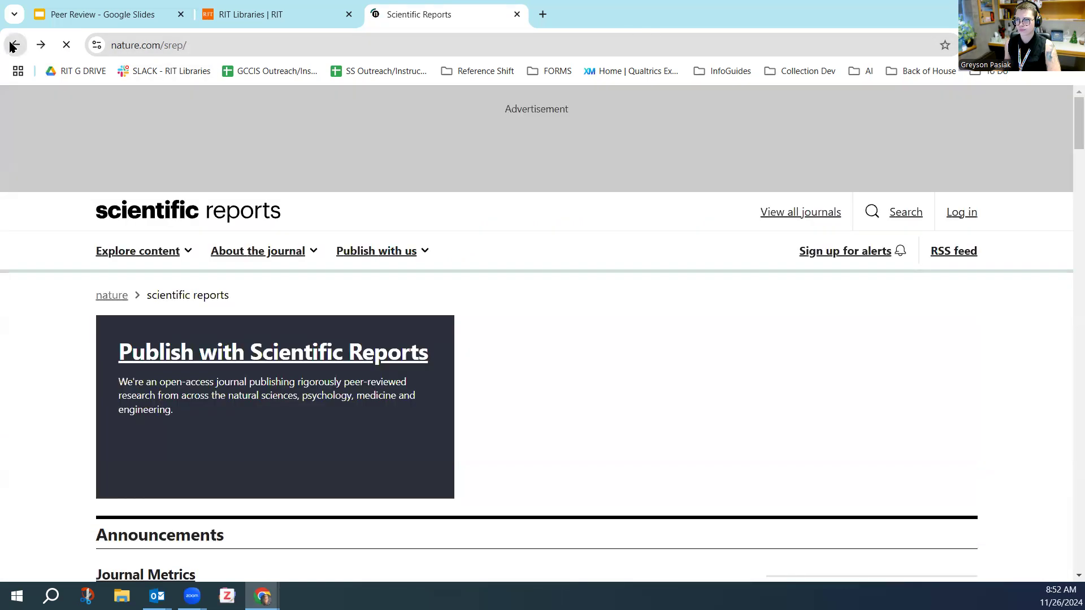
click(12, 46)
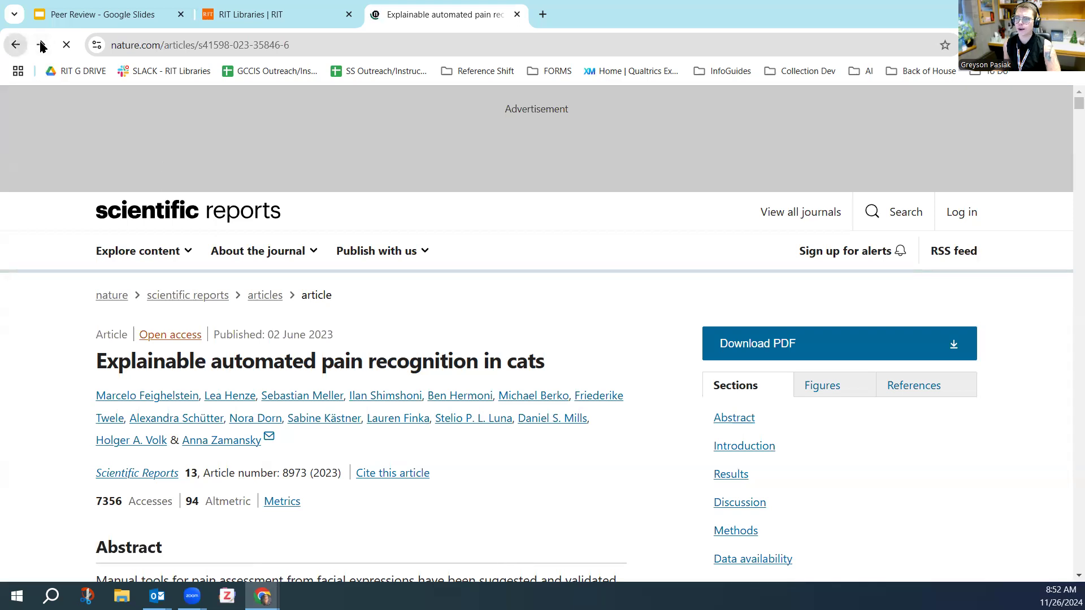
click(16, 45)
Step: Copy the title of the Google Scholar result "Application of assisted reproduction for population management in felids: the potential and reality for conservation of small cats"
scroll(552, 472, down, 1)
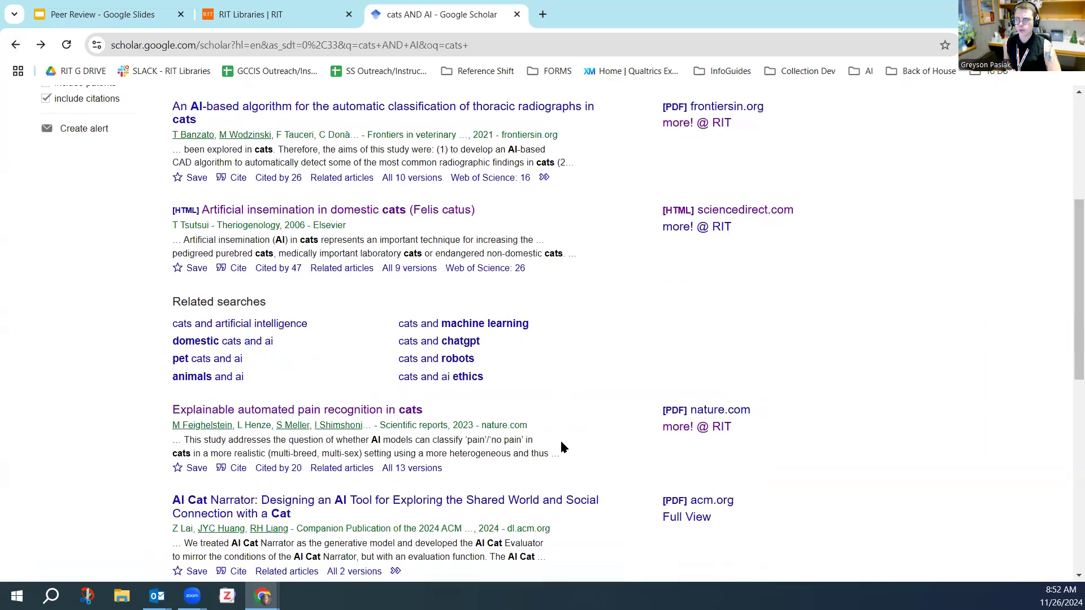
scroll(610, 509, down, 4)
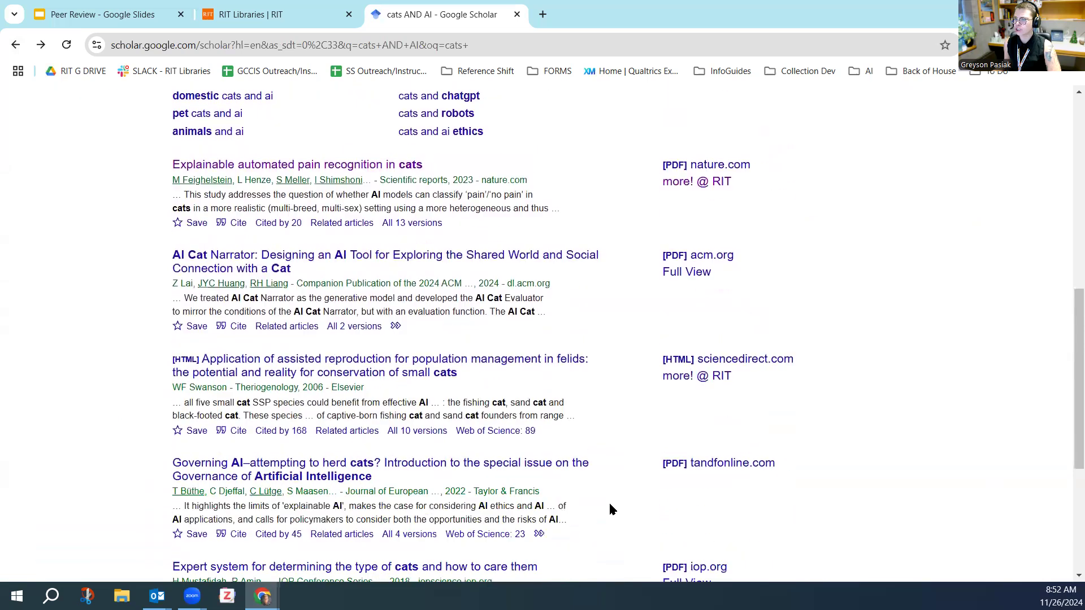
scroll(611, 509, down, 1)
drag(464, 339, 208, 324)
right_click(209, 324)
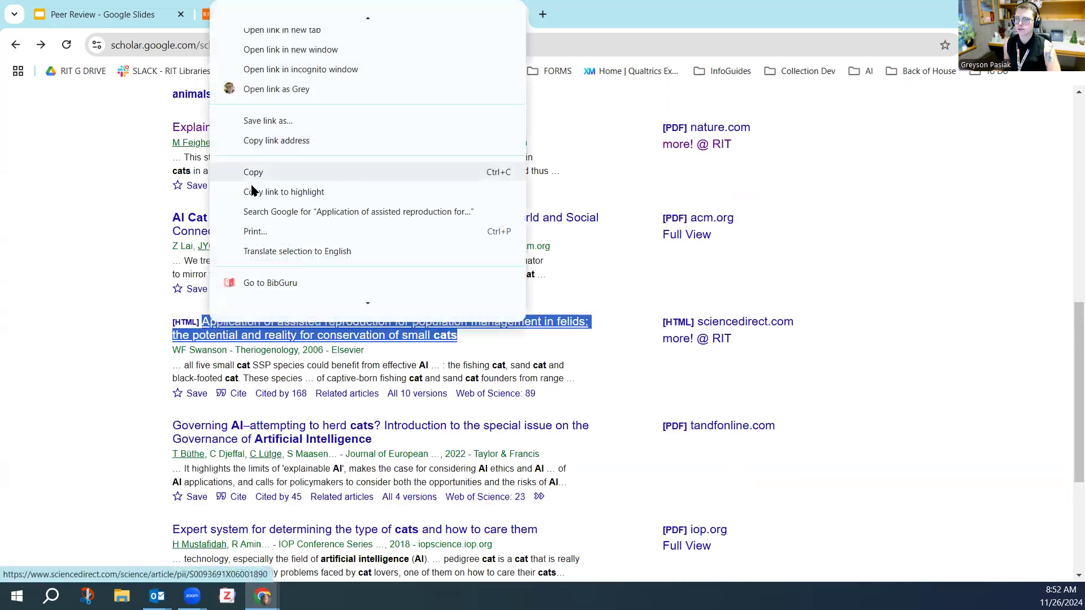
click(252, 173)
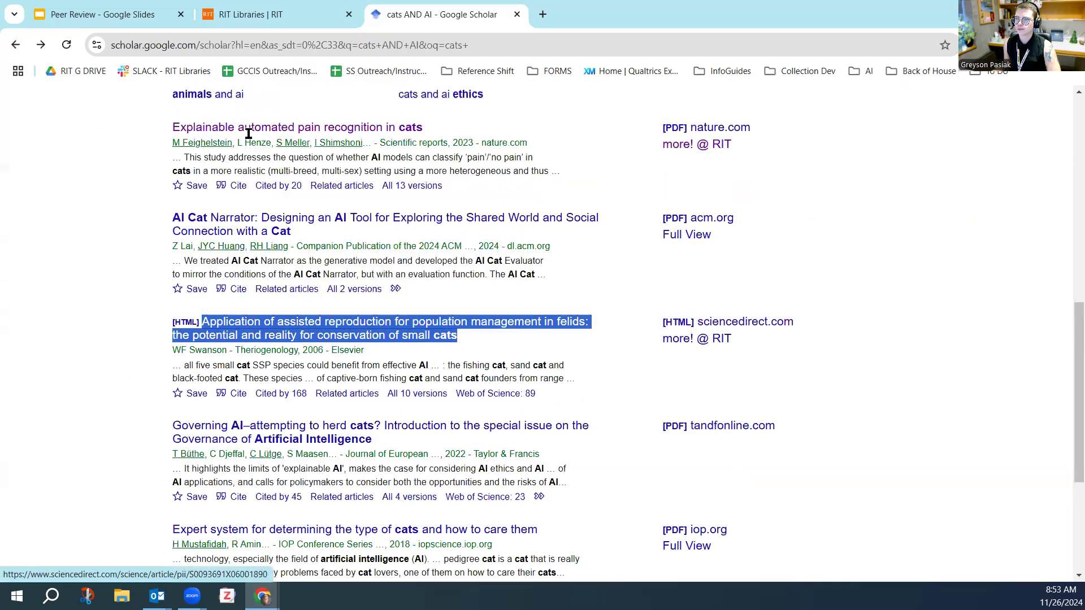
Step: Search Summon on the RIT Libraries site for the copied article title and highlight the first result's Peer-Reviewed label
click(277, 13)
click(400, 306)
right_click(428, 291)
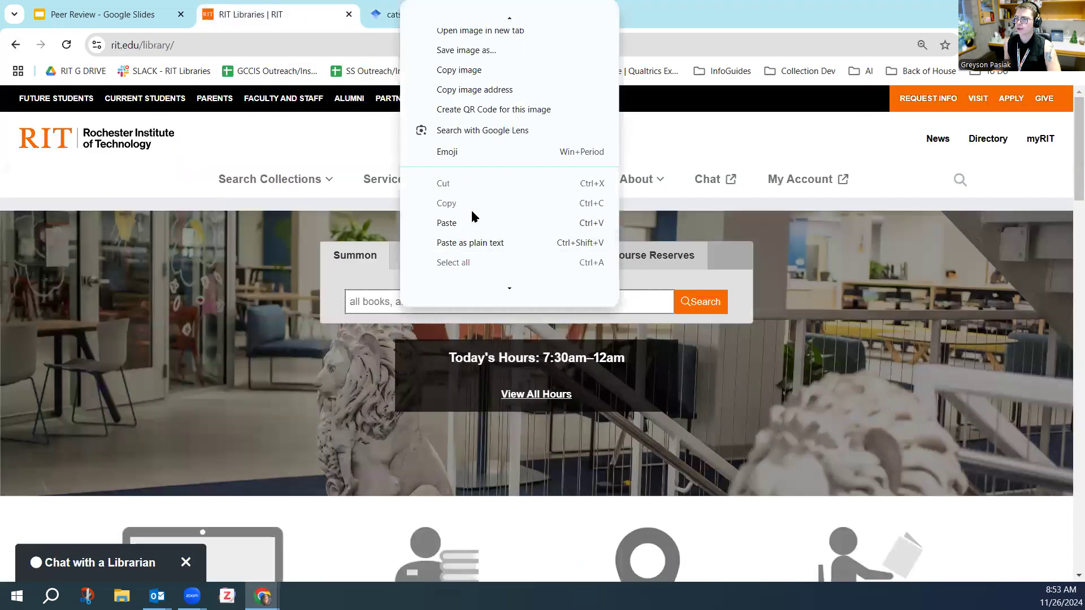
click(473, 226)
click(699, 303)
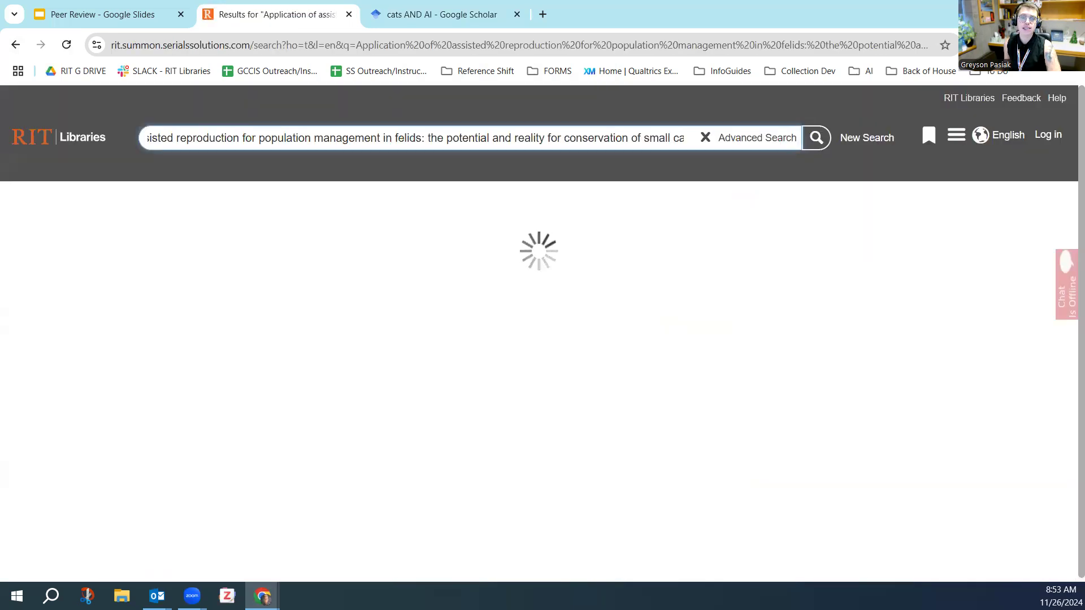
drag(691, 282, 777, 284)
click(637, 456)
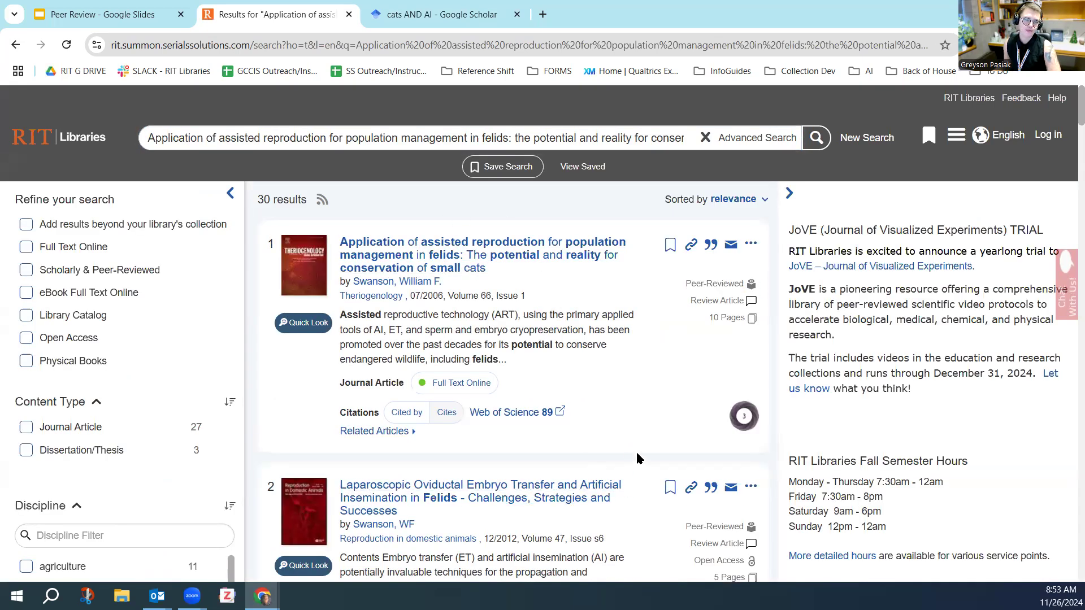
Step: Switch to the Peer Review presentation in Google Slides and show the closing "Thank you!" slide
click(94, 16)
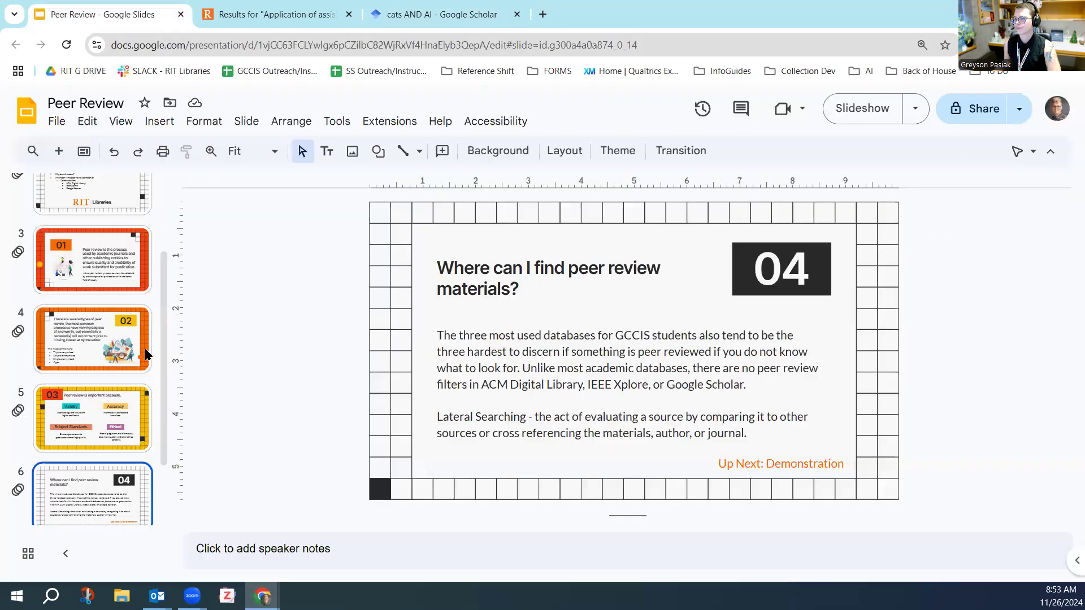
scroll(88, 461, down, 2)
click(92, 479)
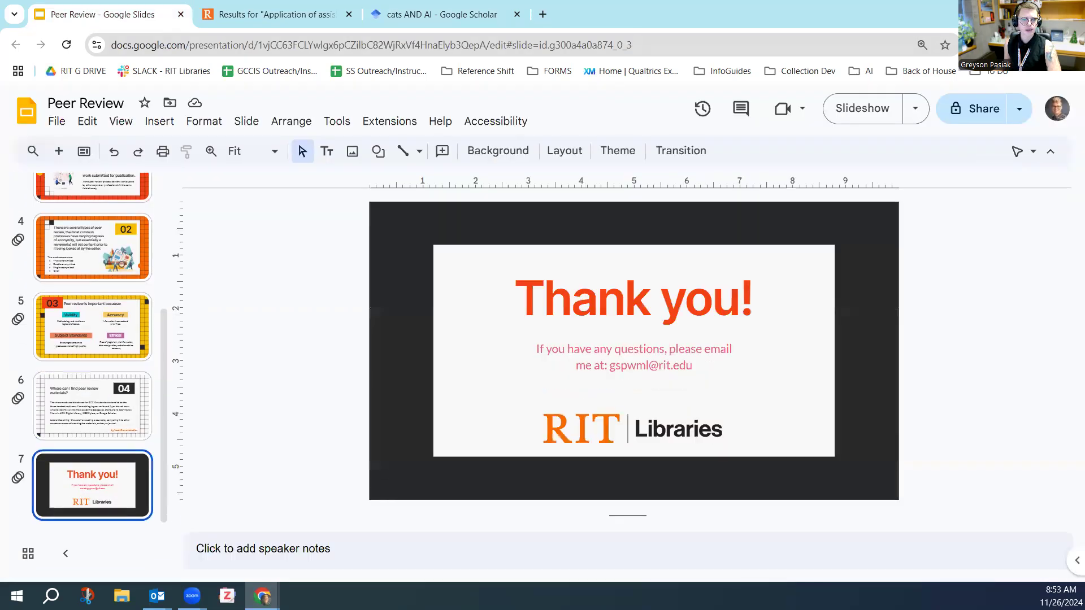